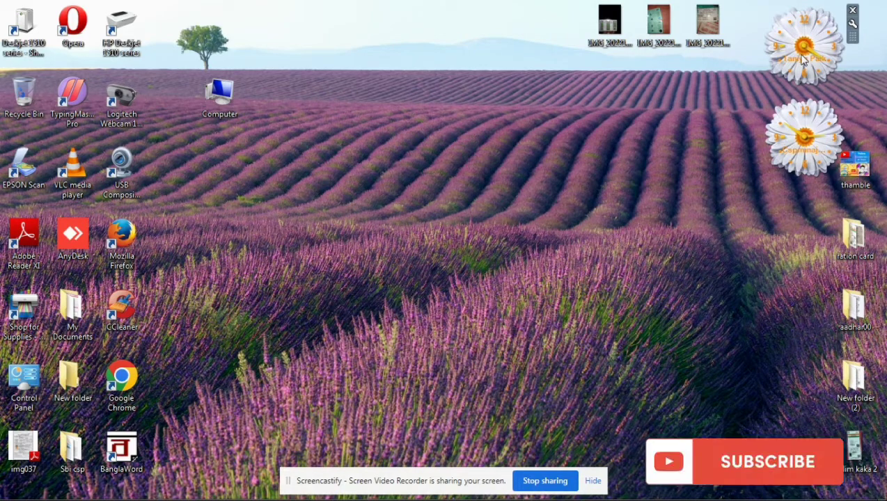
- Refresh the desktop four times from its right-click menu
{"action": "right_click", "coordinate": [488, 171]}
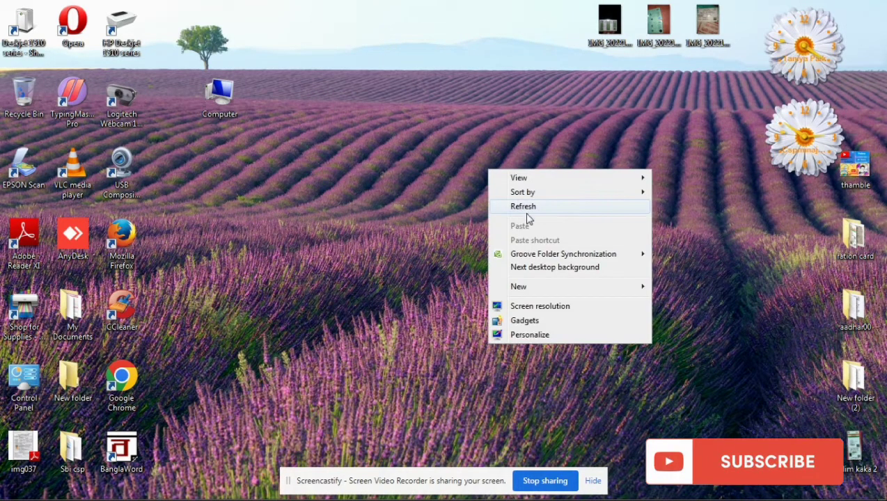
{"action": "left_click", "coordinate": [527, 212]}
{"action": "right_click", "coordinate": [513, 189]}
{"action": "left_click", "coordinate": [534, 224]}
{"action": "right_click", "coordinate": [515, 179]}
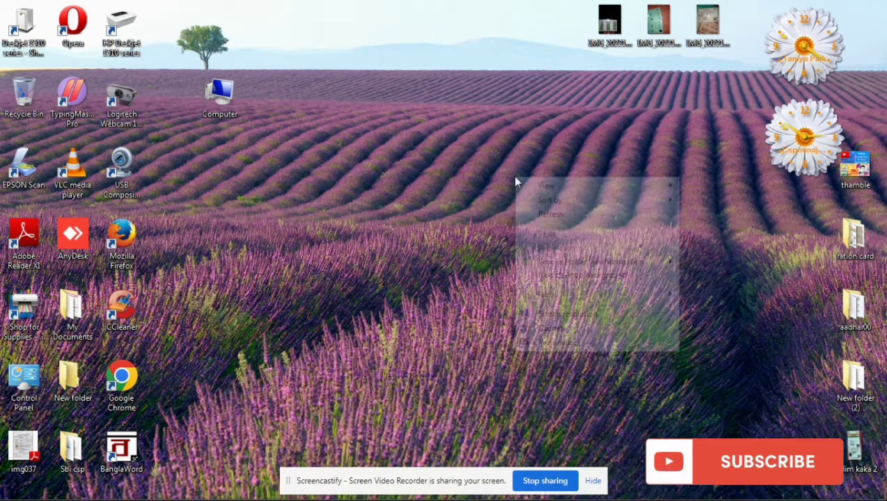
{"action": "left_click", "coordinate": [540, 217]}
{"action": "right_click", "coordinate": [515, 185]}
{"action": "left_click", "coordinate": [532, 227]}
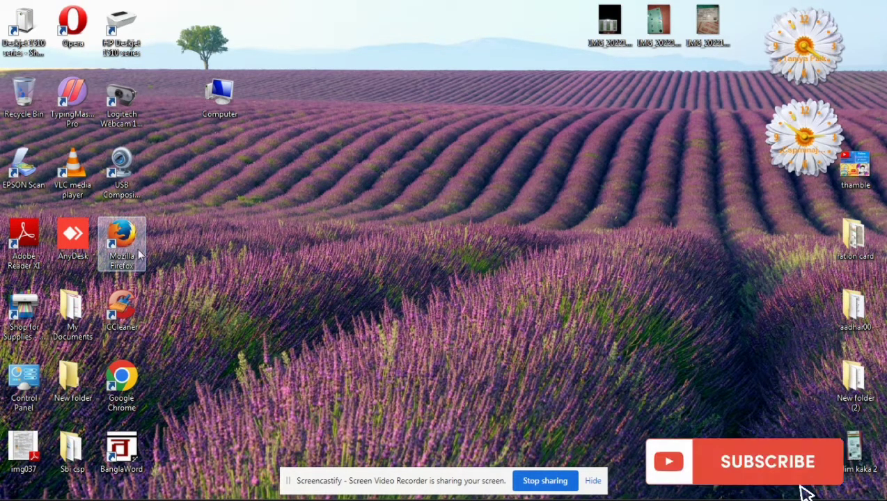
- Launch Chrome maximized and Google search for 'ration card'
{"action": "double_click", "coordinate": [120, 403]}
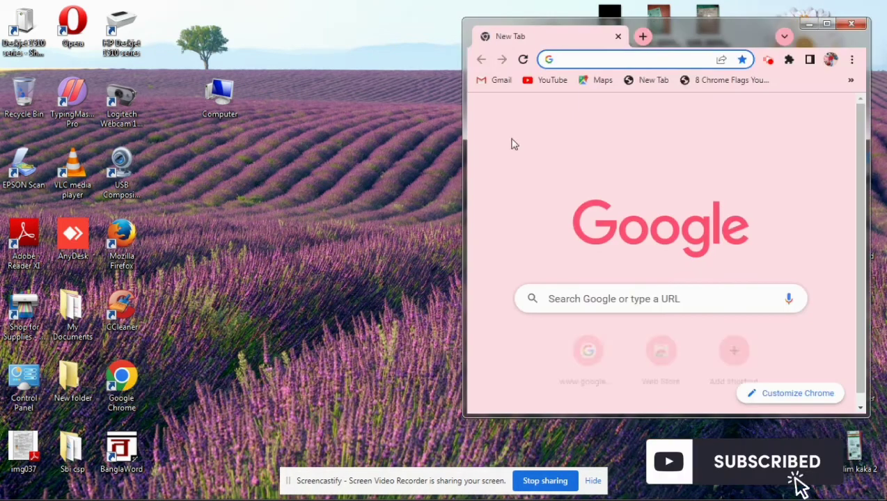
{"action": "left_click", "coordinate": [826, 23]}
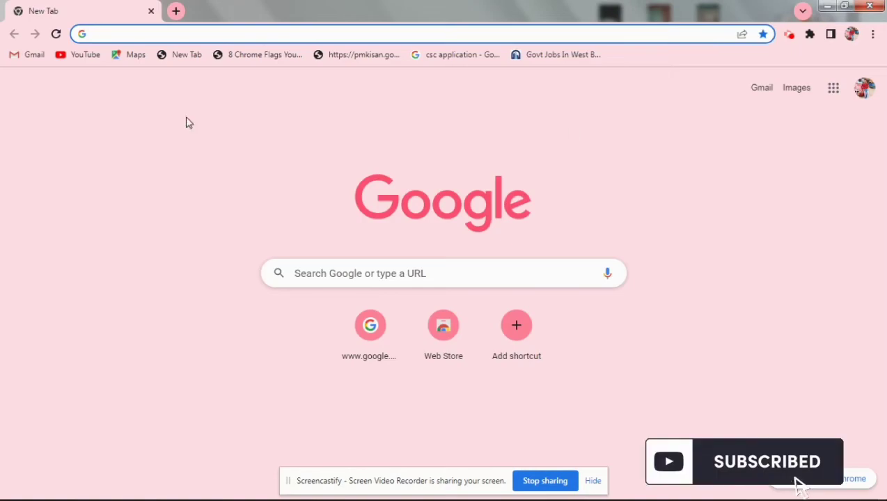
{"action": "left_click", "coordinate": [341, 276]}
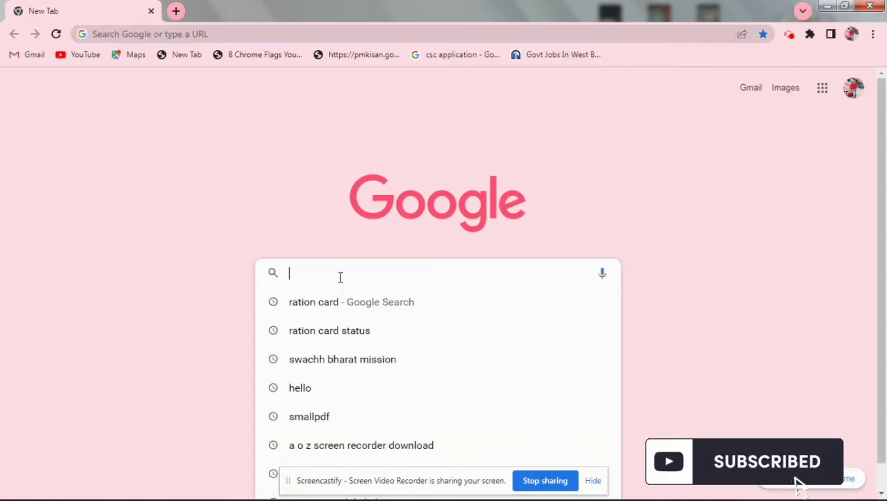
{"action": "type", "text": "rat"}
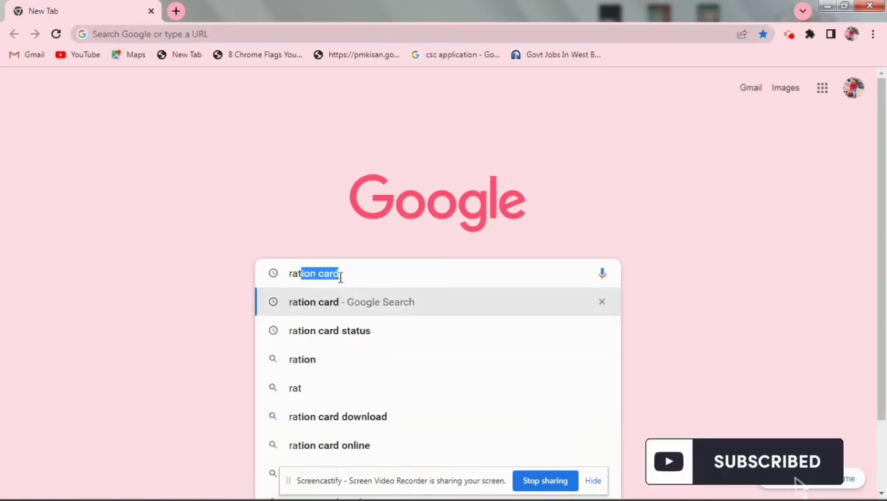
{"action": "type", "text": "ion card"}
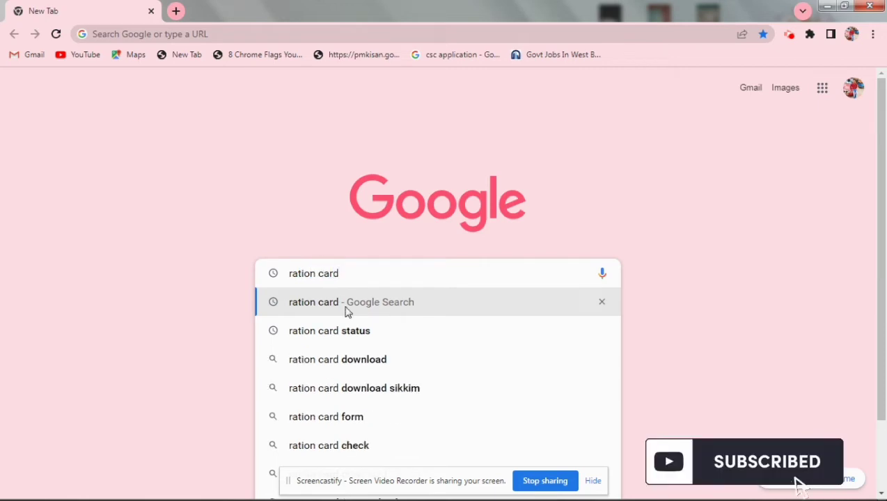
{"action": "key", "text": "Return"}
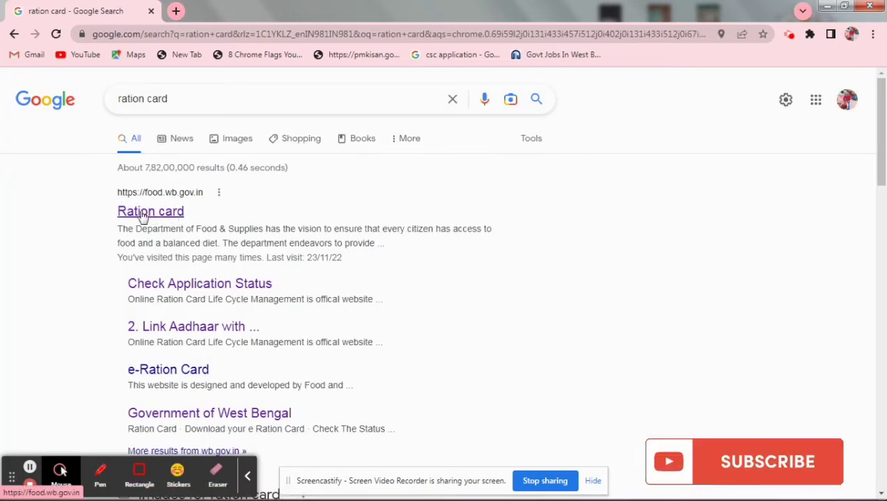
- Open the food.wb.gov.in Ration card result and browse its home page
{"action": "left_click", "coordinate": [149, 213]}
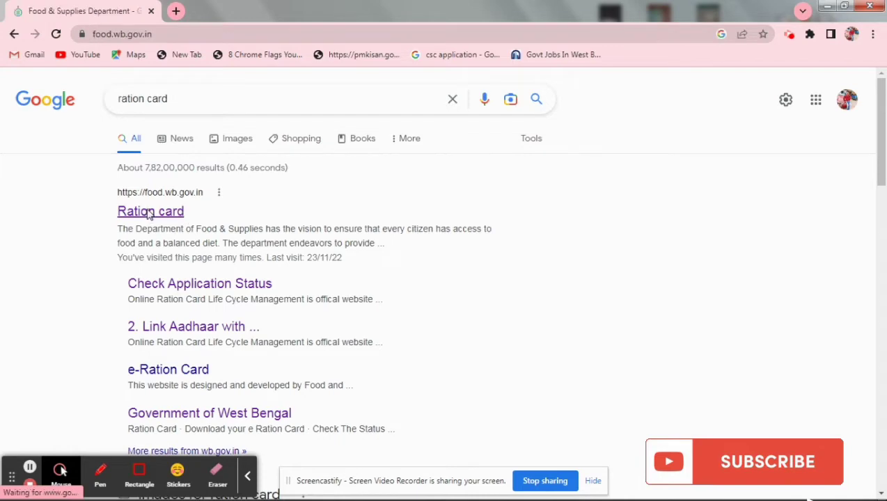
{"action": "scroll", "coordinate": [149, 216], "scroll_direction": "down", "scroll_amount": 2}
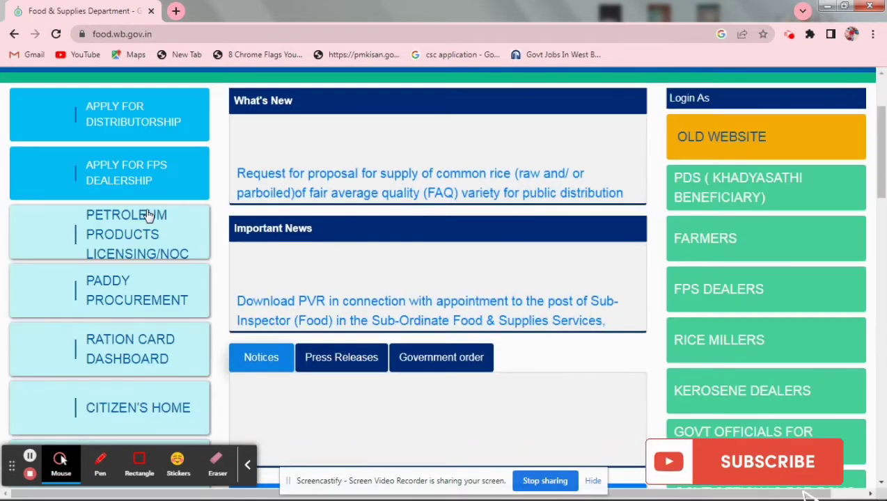
{"action": "scroll", "coordinate": [149, 223], "scroll_direction": "down", "scroll_amount": 5}
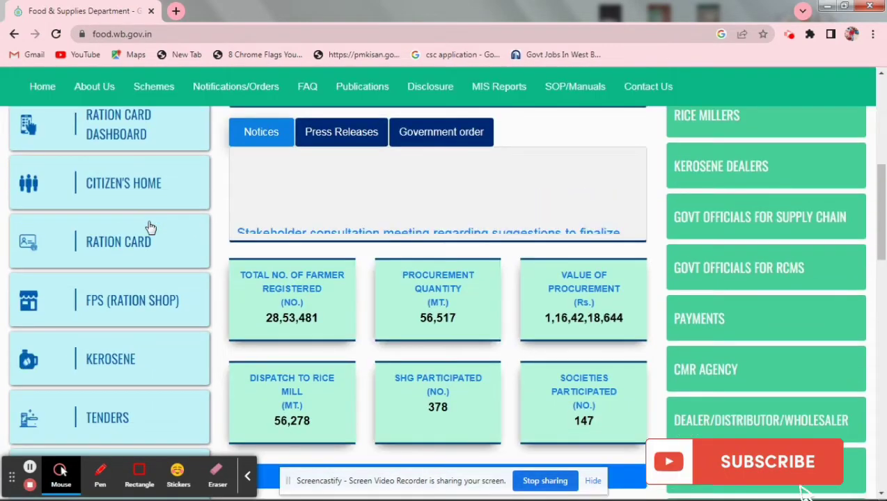
{"action": "scroll", "coordinate": [150, 229], "scroll_direction": "down", "scroll_amount": 2}
{"action": "scroll", "coordinate": [150, 233], "scroll_direction": "down", "scroll_amount": 3}
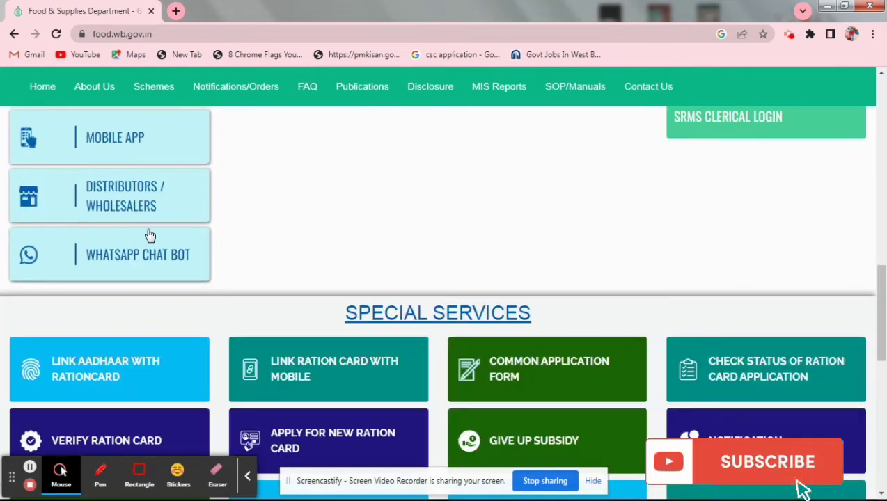
{"action": "scroll", "coordinate": [151, 233], "scroll_direction": "up", "scroll_amount": 3}
{"action": "scroll", "coordinate": [149, 236], "scroll_direction": "up", "scroll_amount": 8}
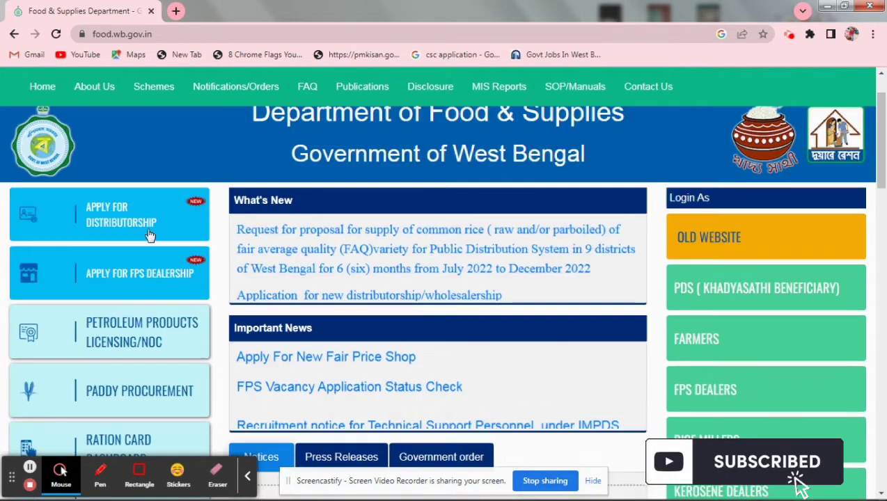
{"action": "scroll", "coordinate": [149, 236], "scroll_direction": "down", "scroll_amount": 5}
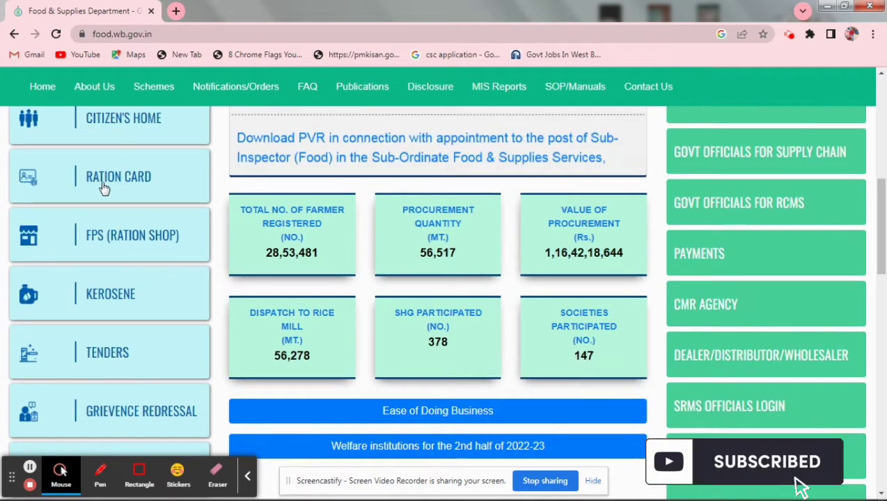
- Go to the RATION CARD page from the left menu and review its services
{"action": "left_click", "coordinate": [110, 187]}
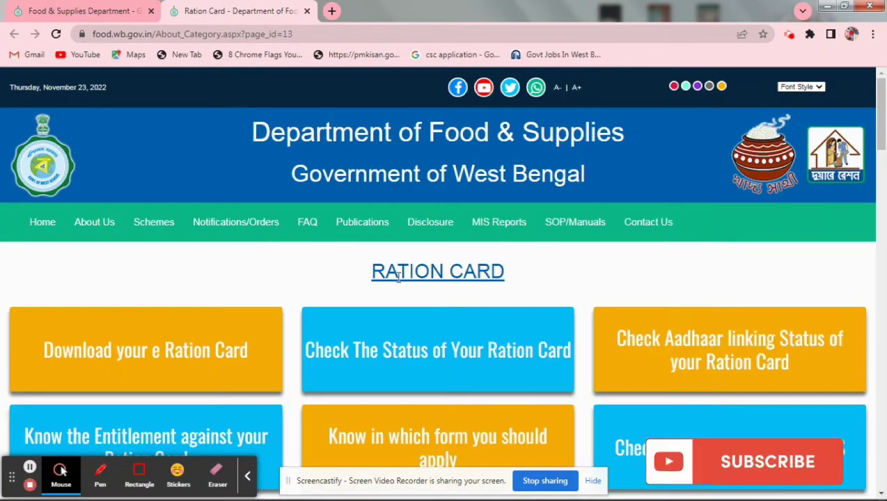
{"action": "scroll", "coordinate": [247, 247], "scroll_direction": "down", "scroll_amount": 2}
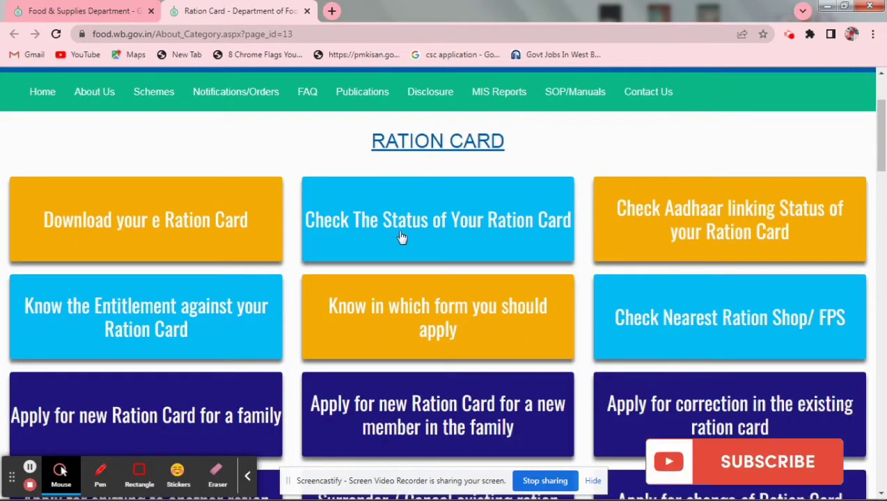
{"action": "scroll", "coordinate": [380, 299], "scroll_direction": "down", "scroll_amount": 1}
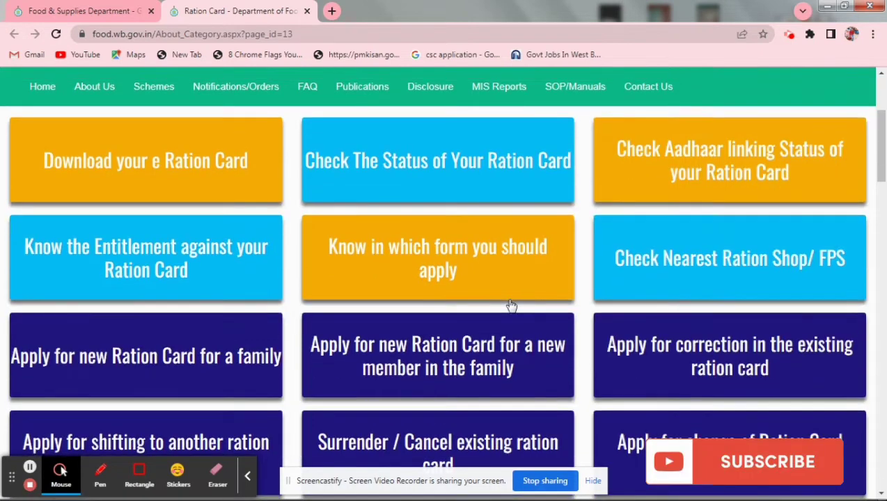
{"action": "scroll", "coordinate": [487, 303], "scroll_direction": "down", "scroll_amount": 2}
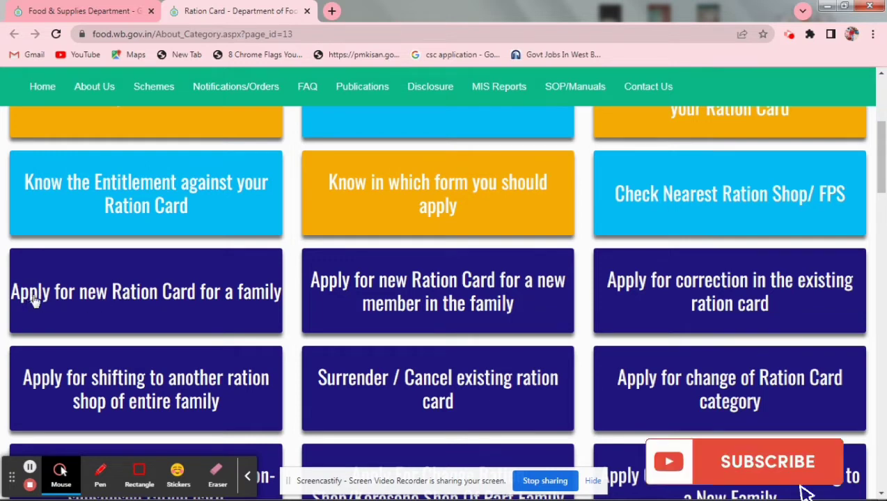
- Start a new-family ration card application and request an OTP for the pasted mobile number
{"action": "left_click", "coordinate": [186, 298]}
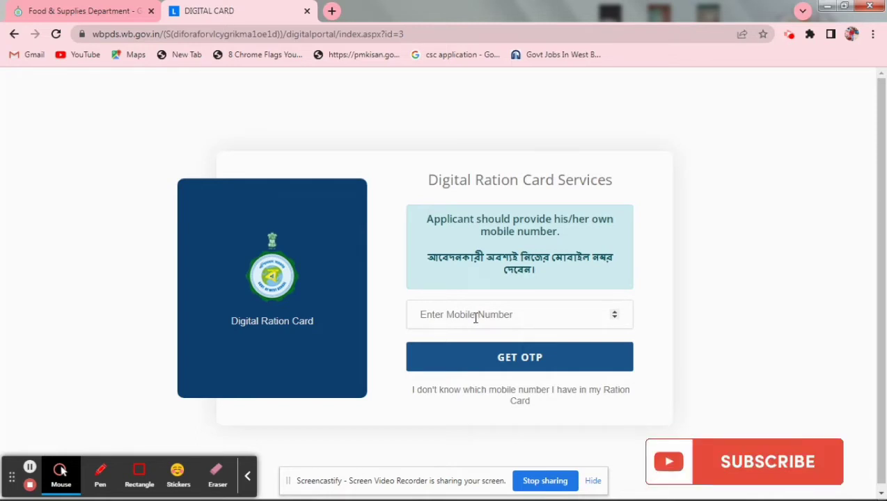
{"action": "right_click", "coordinate": [498, 314]}
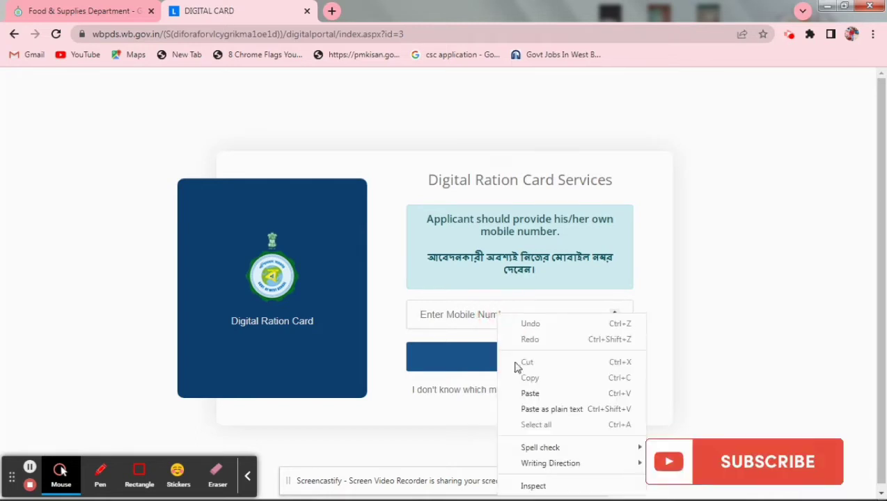
{"action": "left_click", "coordinate": [529, 394]}
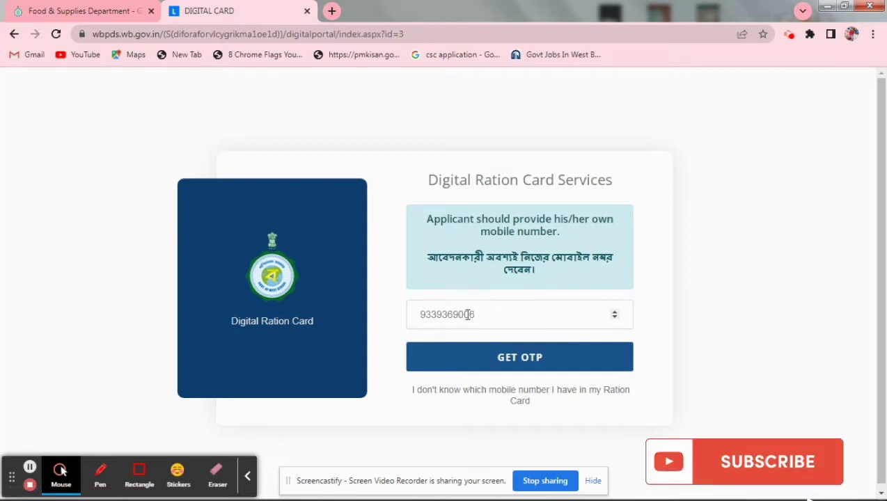
{"action": "left_click", "coordinate": [515, 363]}
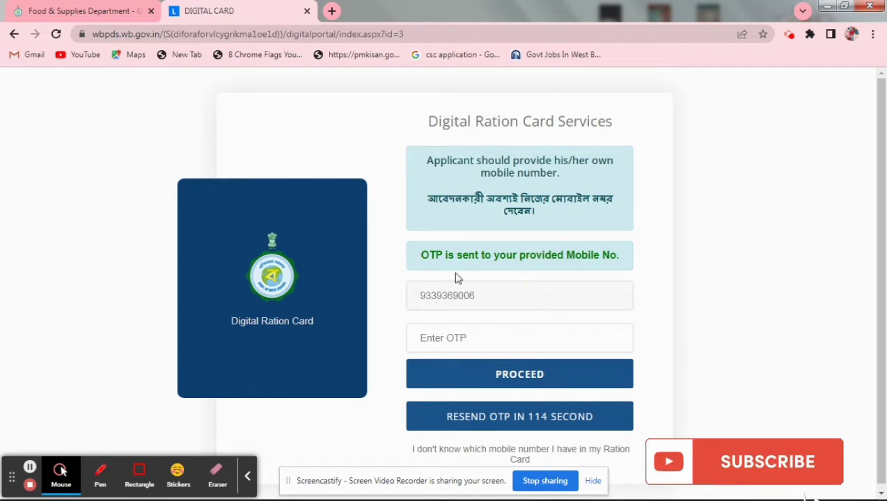
- Enter the received OTP and proceed to the application form
{"action": "left_click", "coordinate": [443, 339]}
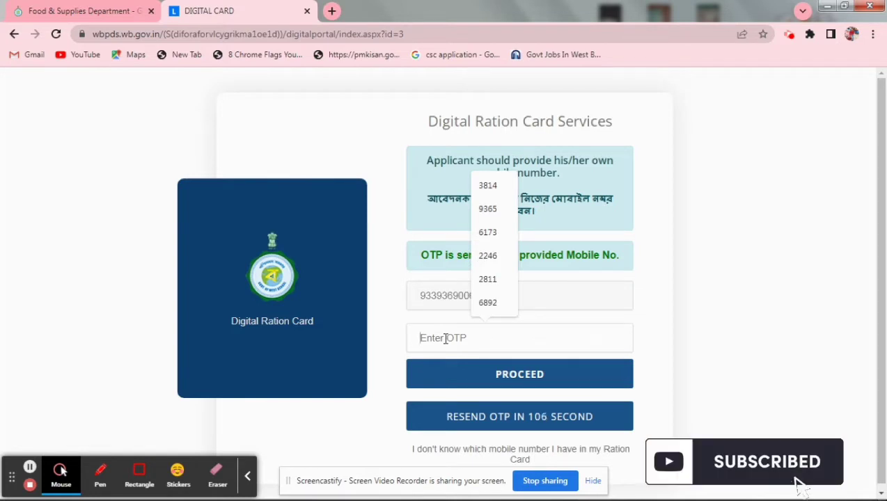
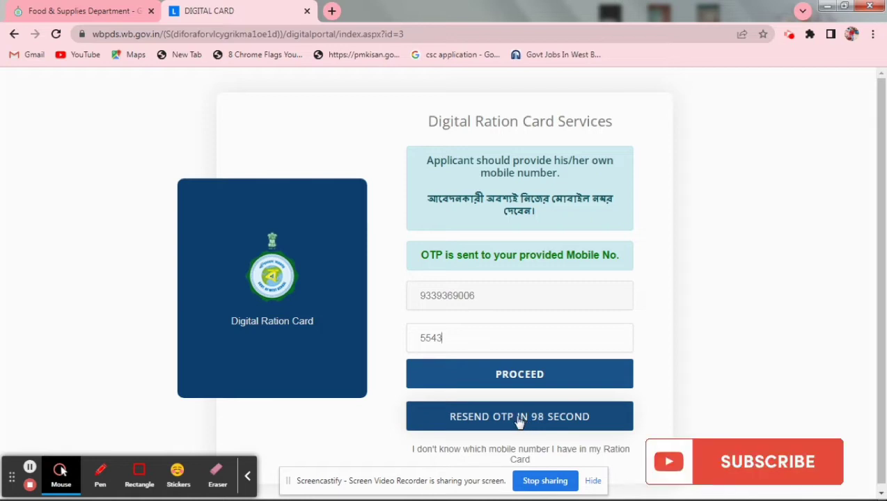
{"action": "left_click", "coordinate": [511, 378]}
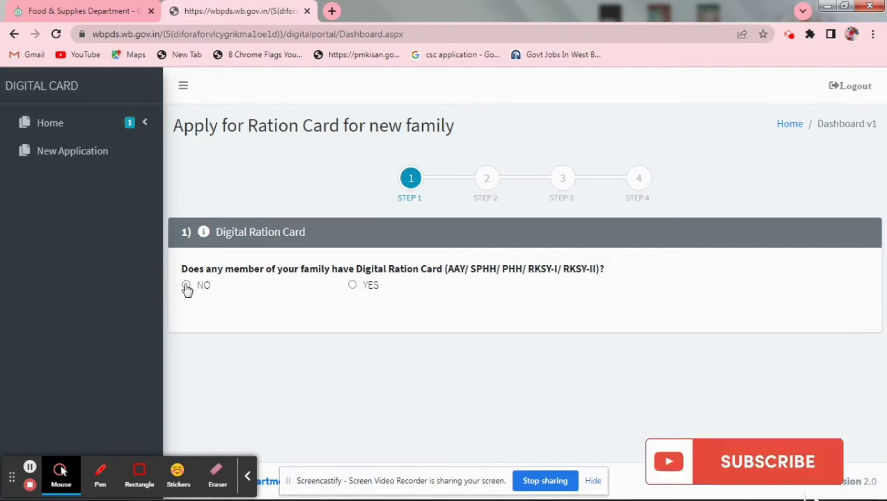
- Answer NO to existing digital cards, and choose subsidized foodgrains and Rural area
{"action": "left_click", "coordinate": [187, 287]}
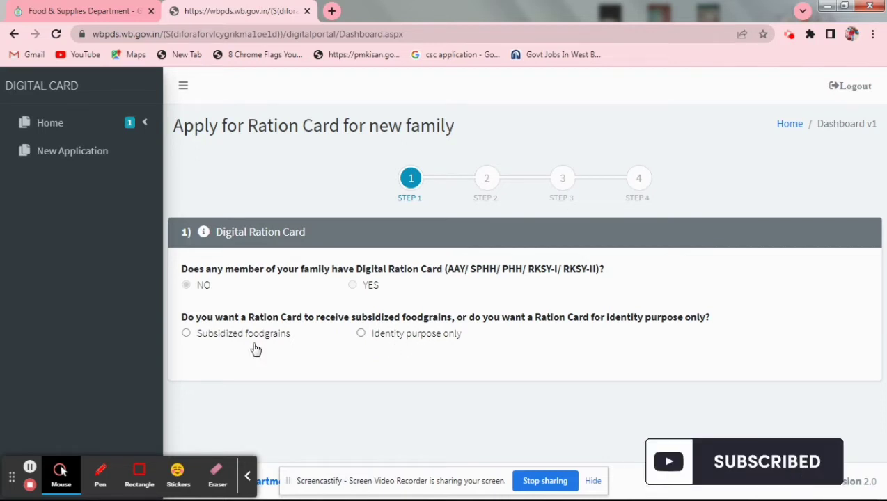
{"action": "left_click", "coordinate": [187, 335]}
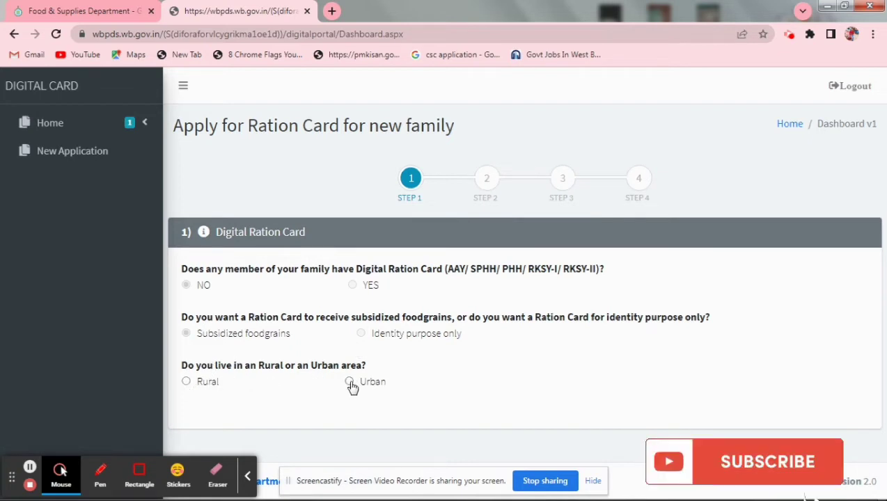
{"action": "left_click", "coordinate": [187, 383]}
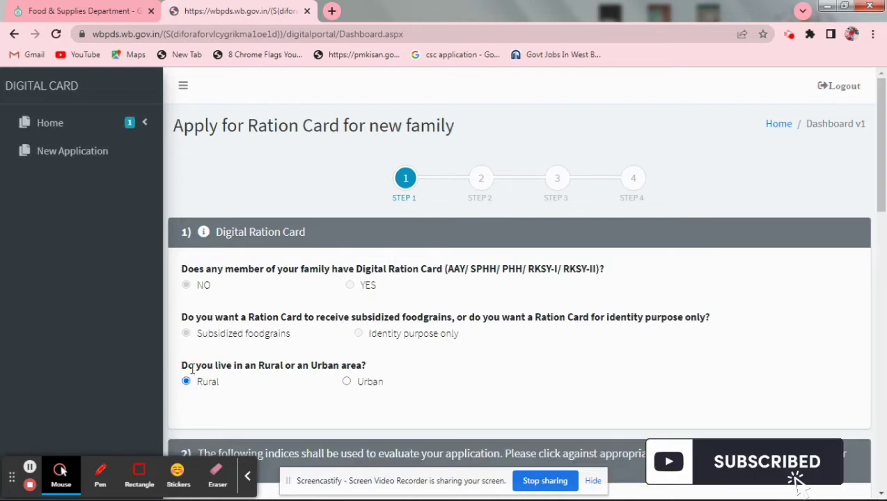
{"action": "scroll", "coordinate": [192, 362], "scroll_direction": "down", "scroll_amount": 4}
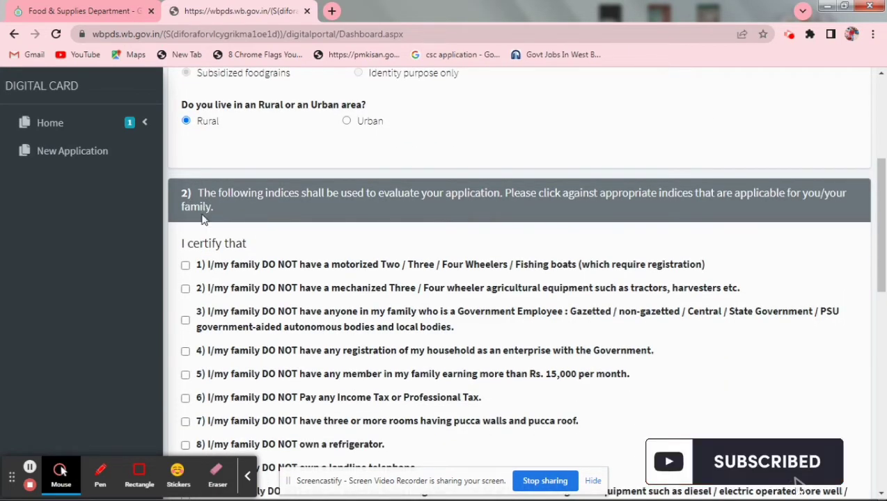
- Certify no motor vehicles, farm machinery, government employee, registered enterprise or Rs. 15,000 earner
{"action": "left_click", "coordinate": [186, 266]}
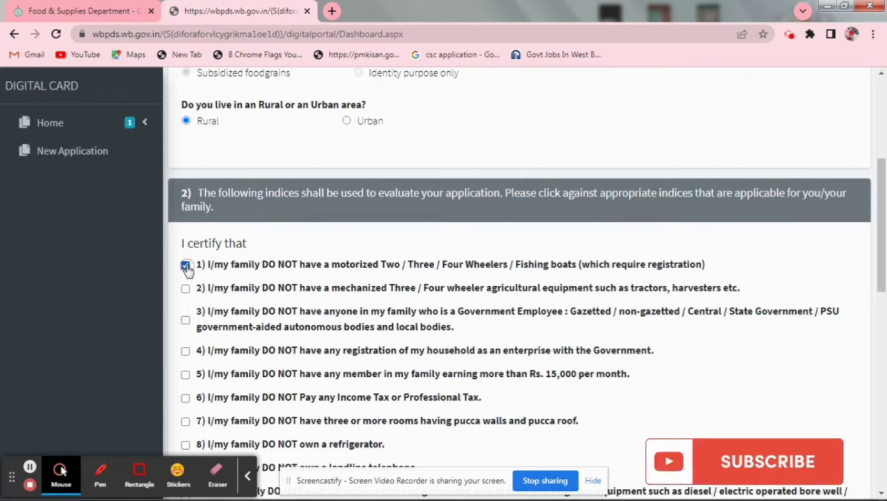
{"action": "scroll", "coordinate": [181, 272], "scroll_direction": "down", "scroll_amount": 1}
{"action": "left_click", "coordinate": [185, 224]}
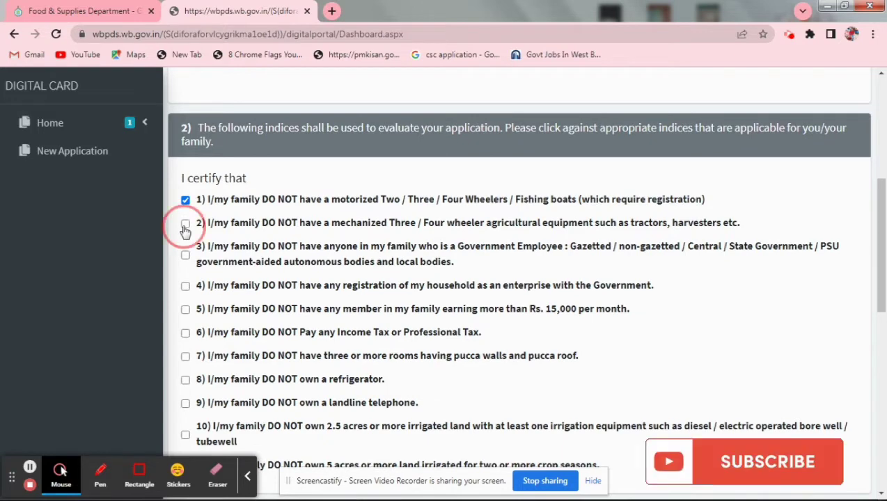
{"action": "left_click", "coordinate": [186, 255]}
{"action": "scroll", "coordinate": [185, 258], "scroll_direction": "down", "scroll_amount": 1}
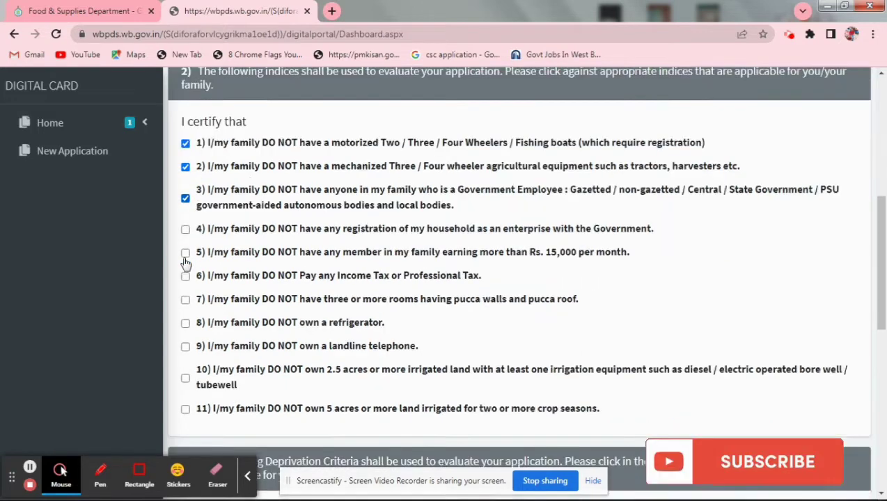
{"action": "left_click", "coordinate": [186, 223]}
{"action": "left_click", "coordinate": [185, 245]}
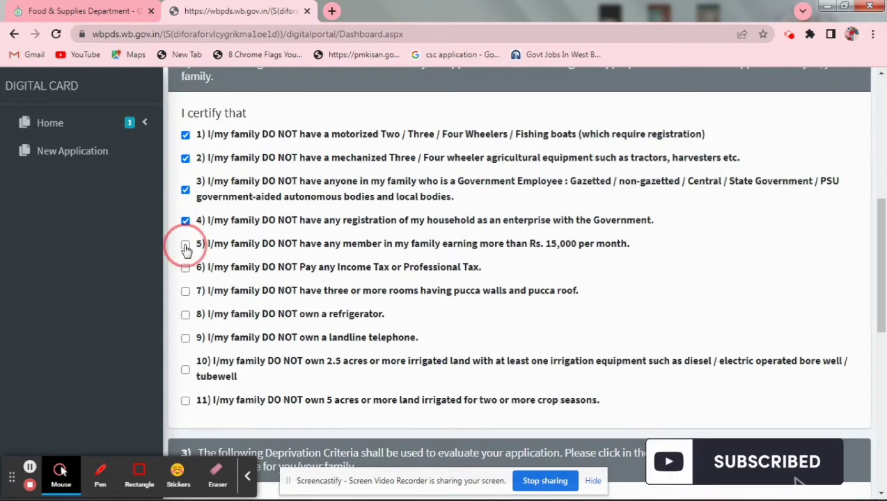
- Certify no three pucca rooms, no refrigerator, and no 2.5 or 5 irrigated acres
{"action": "left_click", "coordinate": [186, 292]}
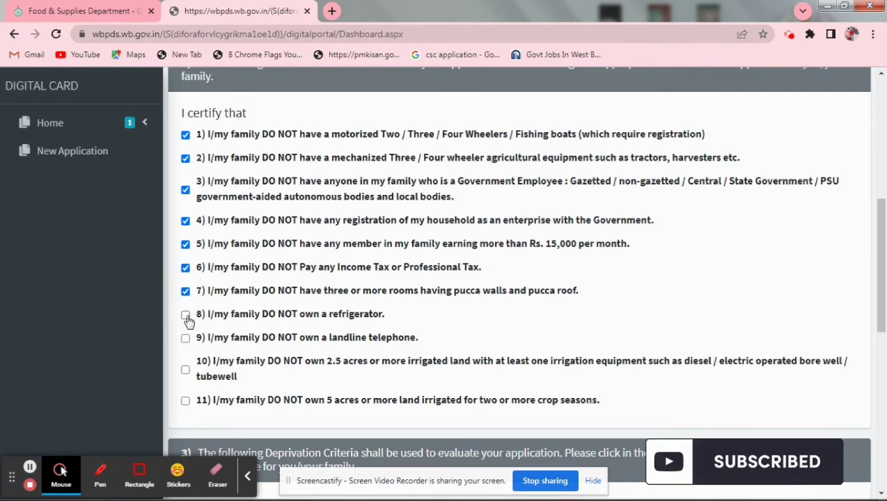
{"action": "left_click", "coordinate": [185, 315]}
{"action": "scroll", "coordinate": [186, 339], "scroll_direction": "down", "scroll_amount": 1}
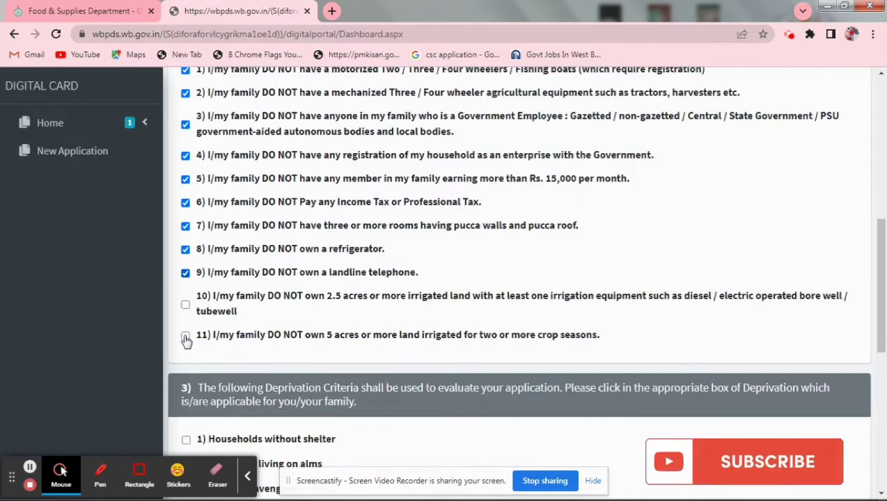
{"action": "left_click", "coordinate": [186, 304]}
{"action": "left_click", "coordinate": [186, 337]}
{"action": "scroll", "coordinate": [197, 314], "scroll_direction": "down", "scroll_amount": 3}
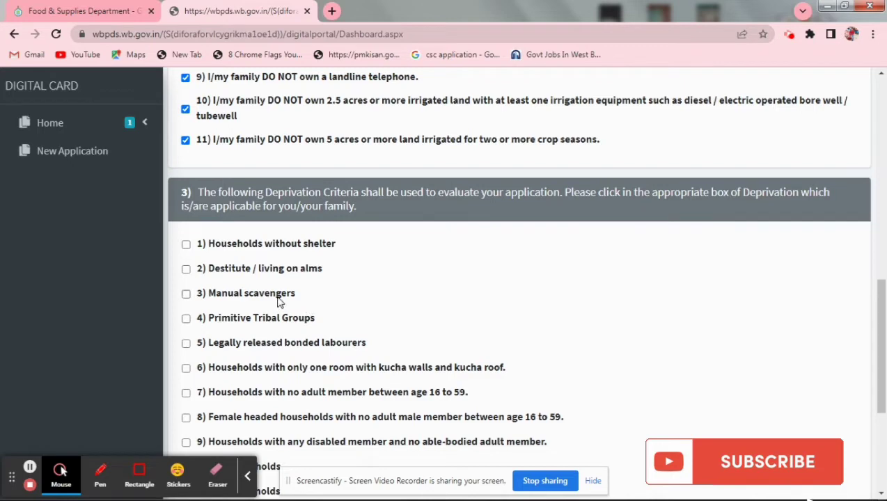
- Tick female-headed household, no literate adult above 25, bonded labourers and manual scavengers
{"action": "scroll", "coordinate": [273, 301], "scroll_direction": "down", "scroll_amount": 1}
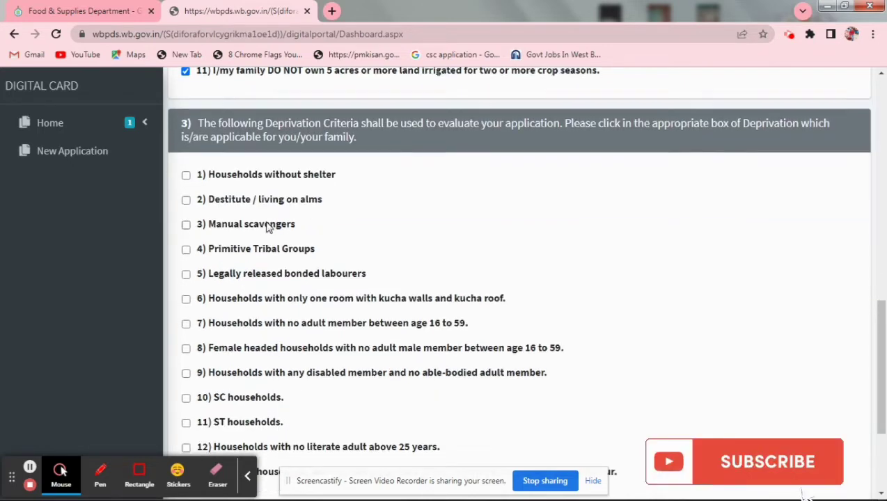
{"action": "scroll", "coordinate": [265, 228], "scroll_direction": "down", "scroll_amount": 2}
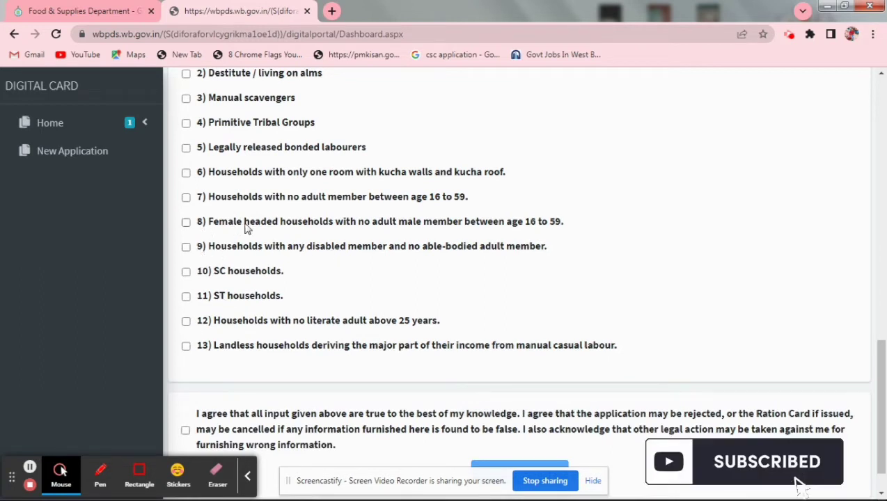
{"action": "left_click", "coordinate": [186, 222]}
{"action": "scroll", "coordinate": [219, 233], "scroll_direction": "up", "scroll_amount": 2}
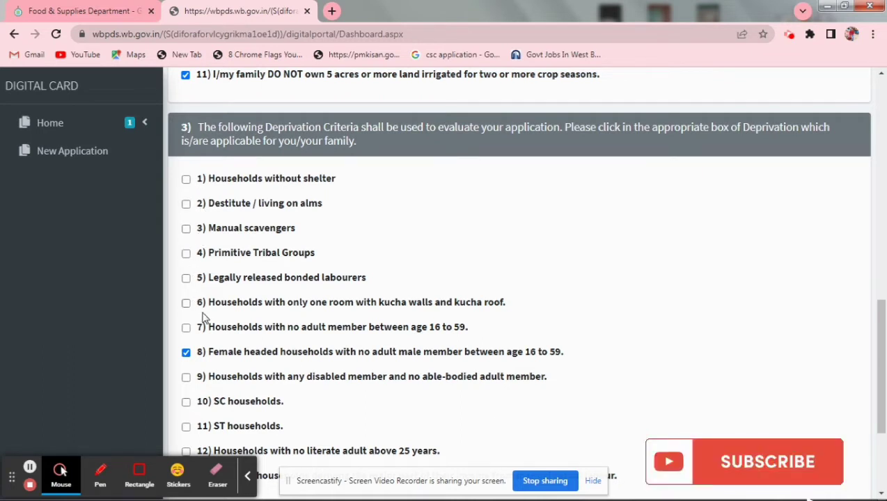
{"action": "scroll", "coordinate": [203, 320], "scroll_direction": "down", "scroll_amount": 1}
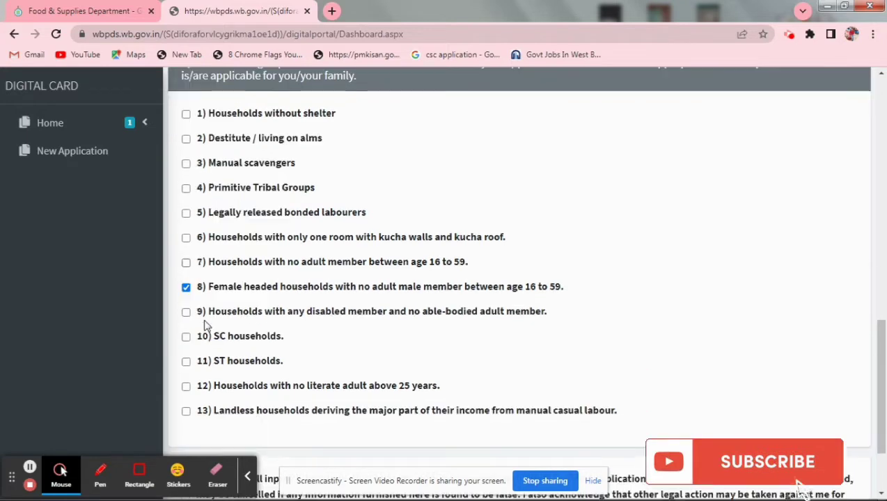
{"action": "left_click", "coordinate": [188, 388]}
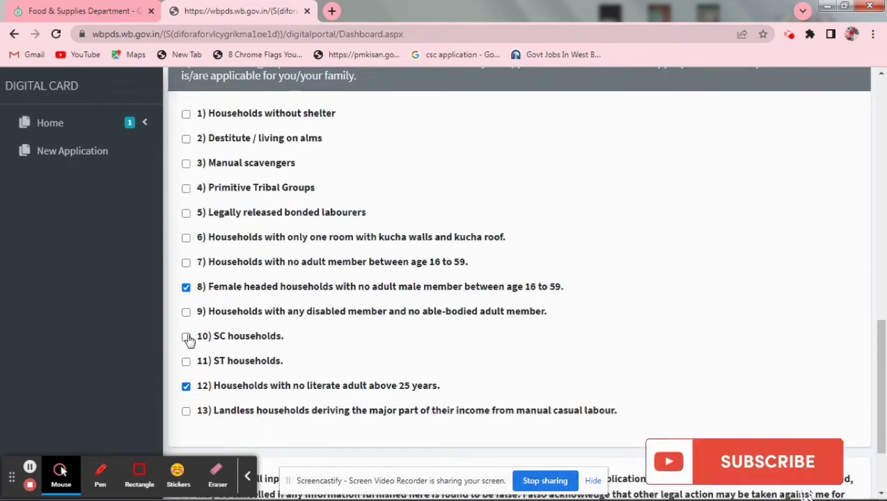
{"action": "scroll", "coordinate": [175, 268], "scroll_direction": "up", "scroll_amount": 1}
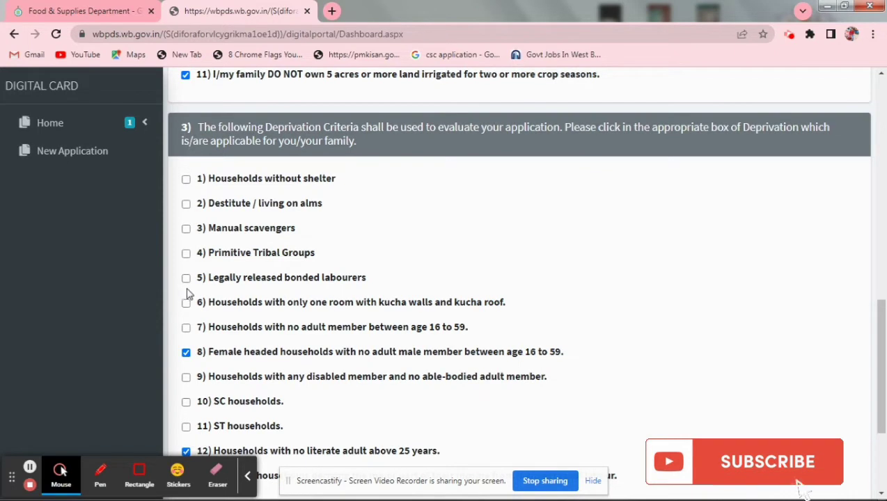
{"action": "left_click", "coordinate": [186, 279]}
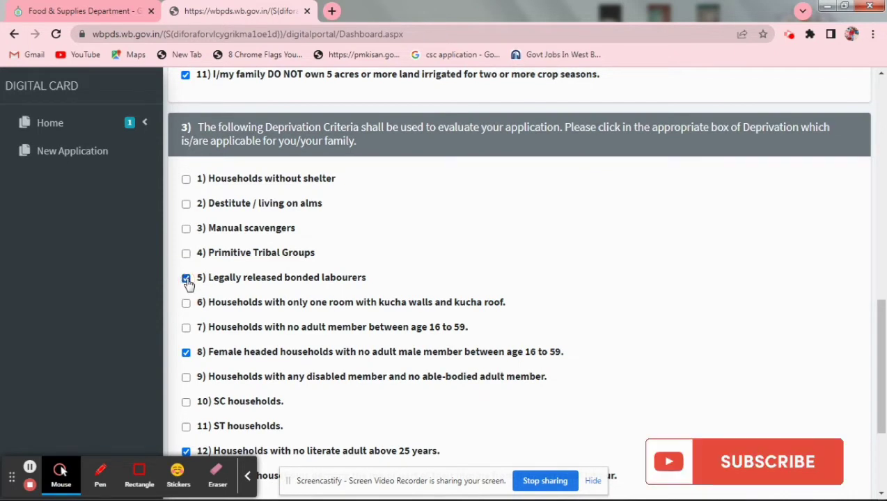
{"action": "left_click", "coordinate": [188, 232]}
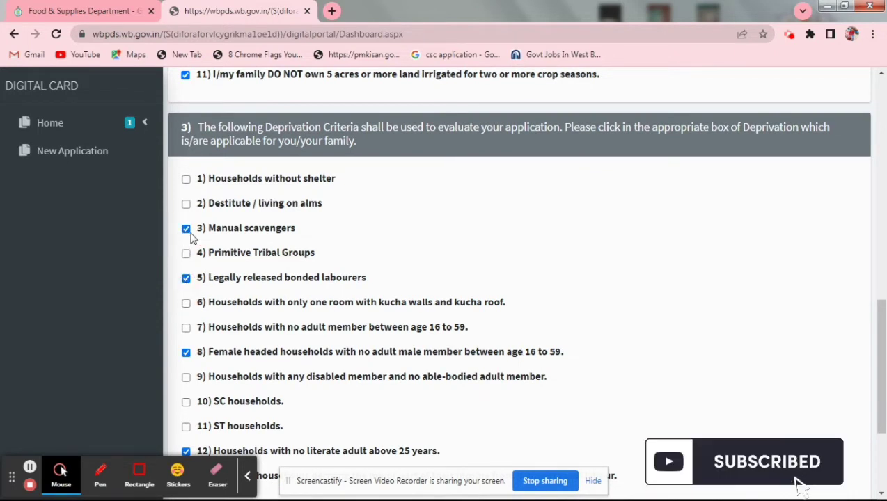
{"action": "scroll", "coordinate": [193, 241], "scroll_direction": "down", "scroll_amount": 3}
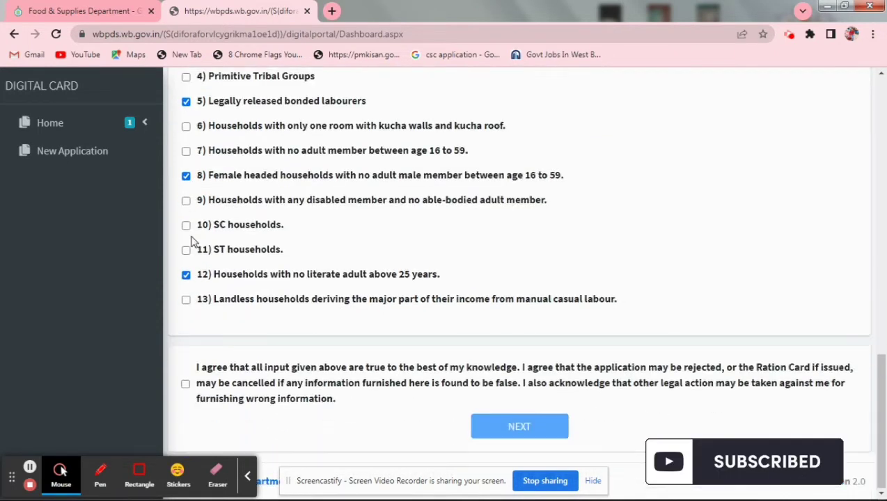
- Accept the truthfulness declaration and continue to Step 2
{"action": "left_click", "coordinate": [186, 387]}
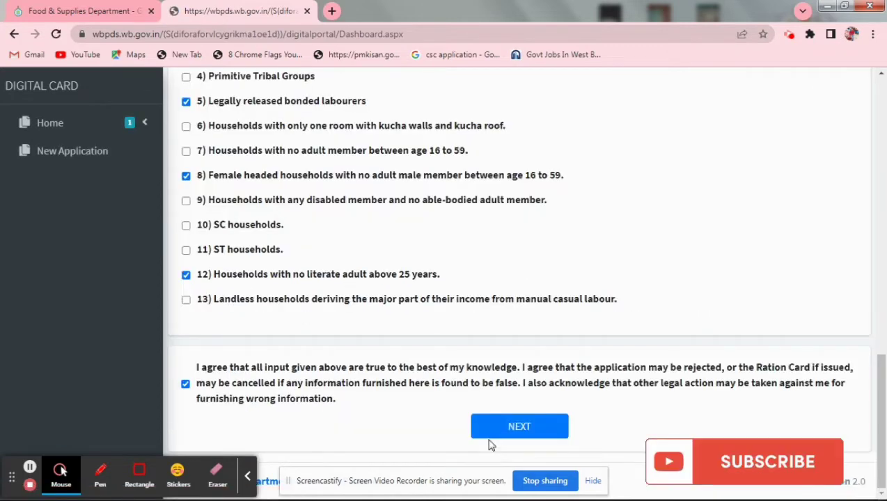
{"action": "left_click", "coordinate": [523, 433]}
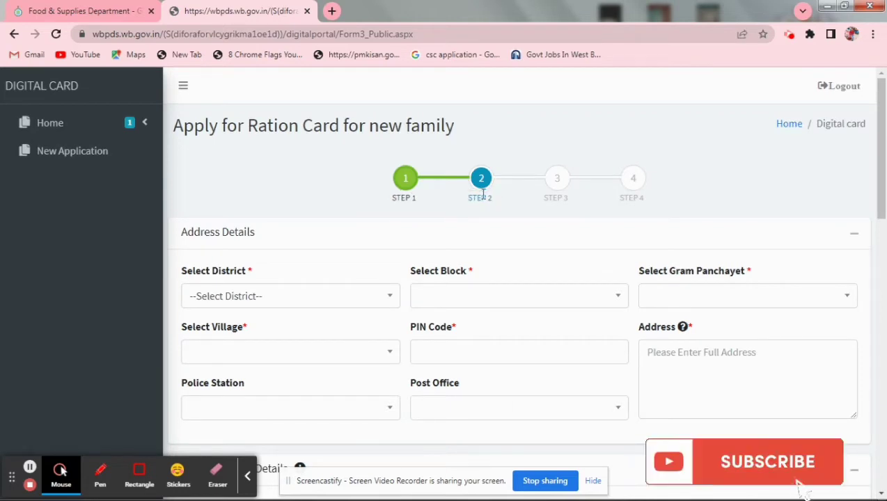
- Choose SOUTH 24 PARAGANAS as the district and Mandirbazar as the block
{"action": "left_click", "coordinate": [298, 299]}
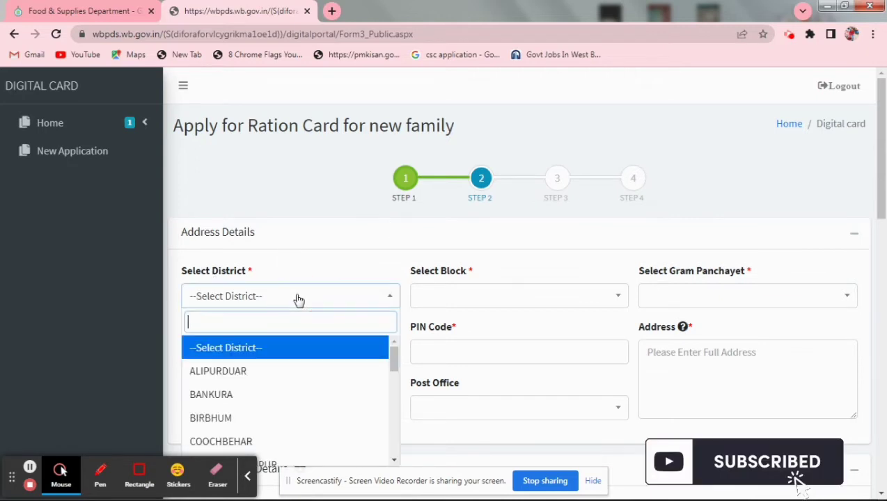
{"action": "type", "text": "s"}
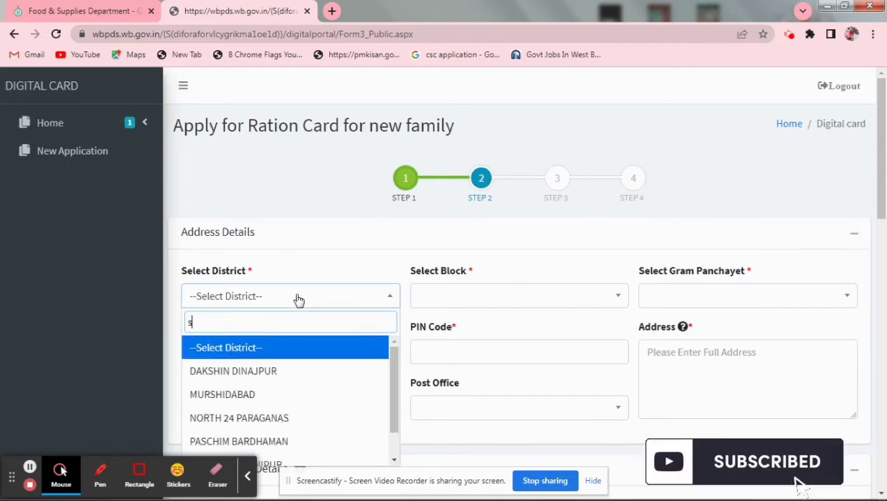
{"action": "type", "text": "ou"}
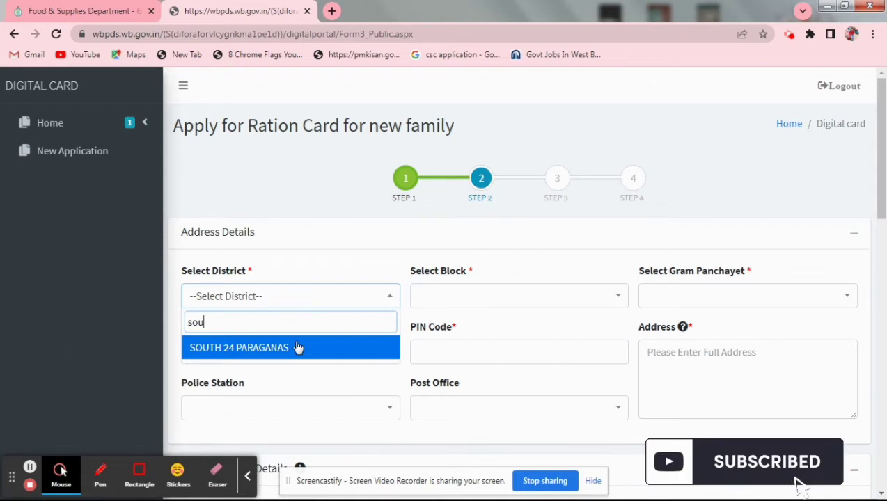
{"action": "left_click", "coordinate": [291, 348]}
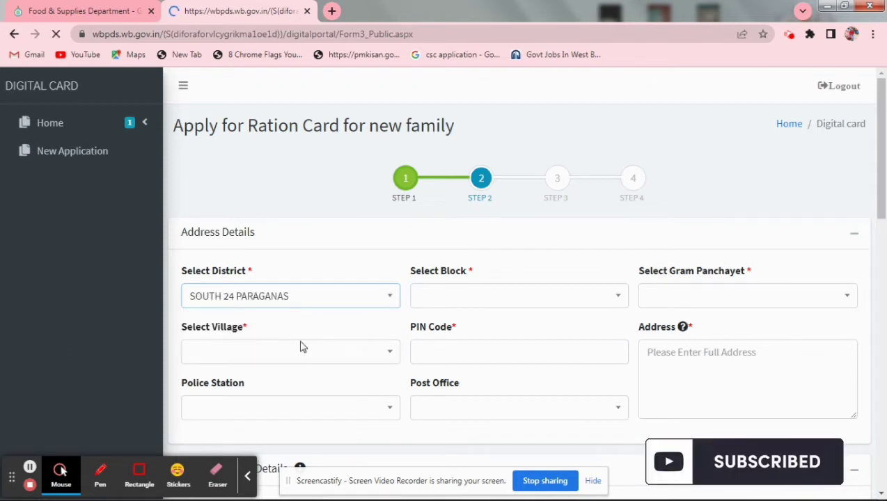
{"action": "left_click", "coordinate": [472, 298]}
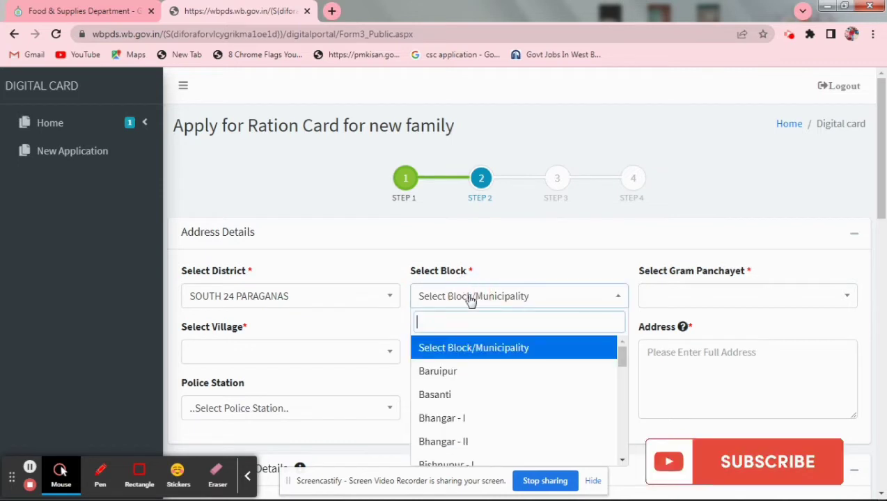
{"action": "type", "text": "m"}
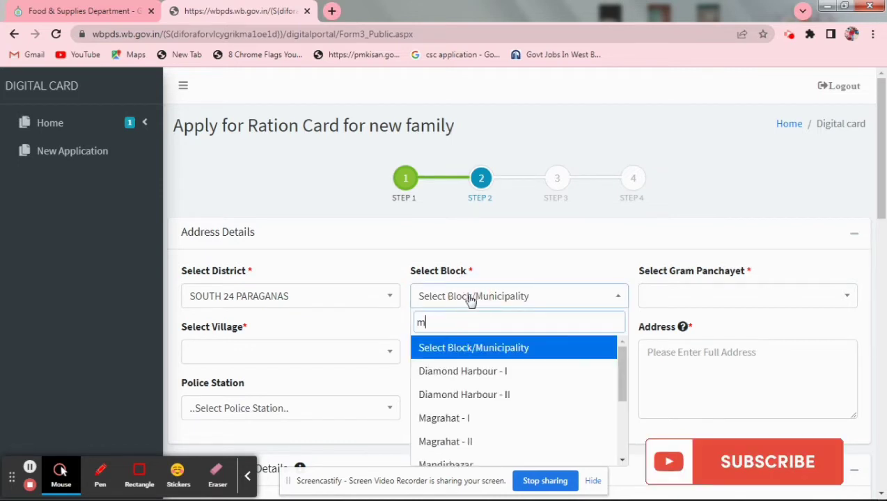
{"action": "type", "text": "a"}
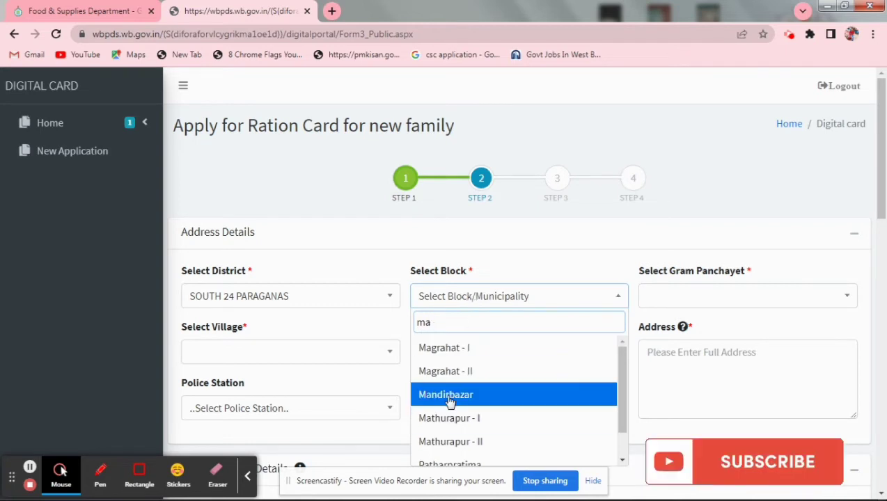
{"action": "left_click", "coordinate": [446, 395]}
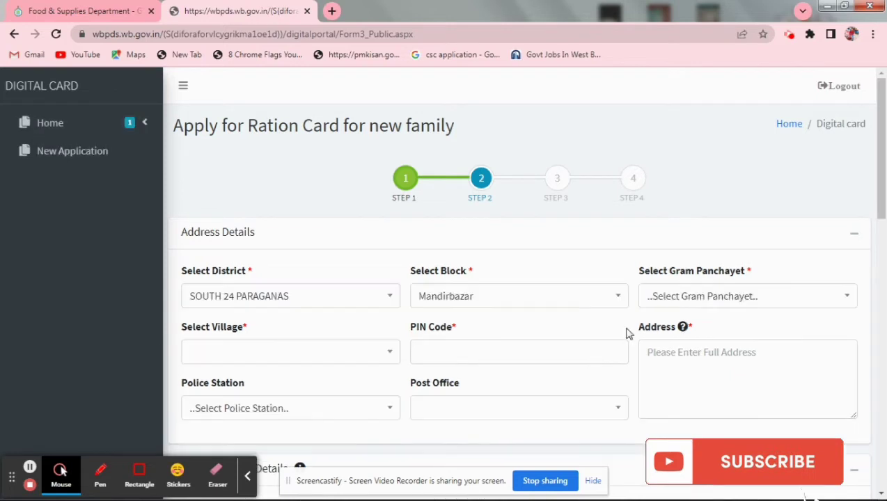
- Choose GABBERIA gram panchayat and RAIPUR DAYARAMPUR (K) village
{"action": "left_click", "coordinate": [695, 298]}
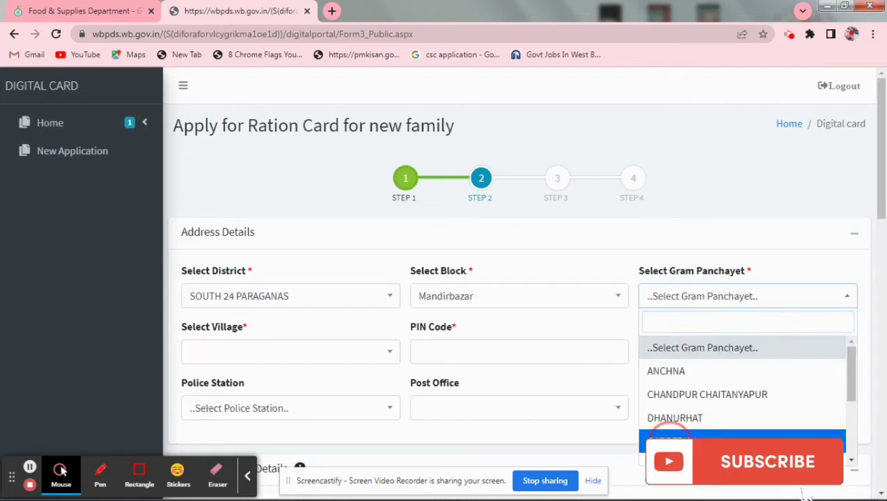
{"action": "left_click", "coordinate": [696, 443]}
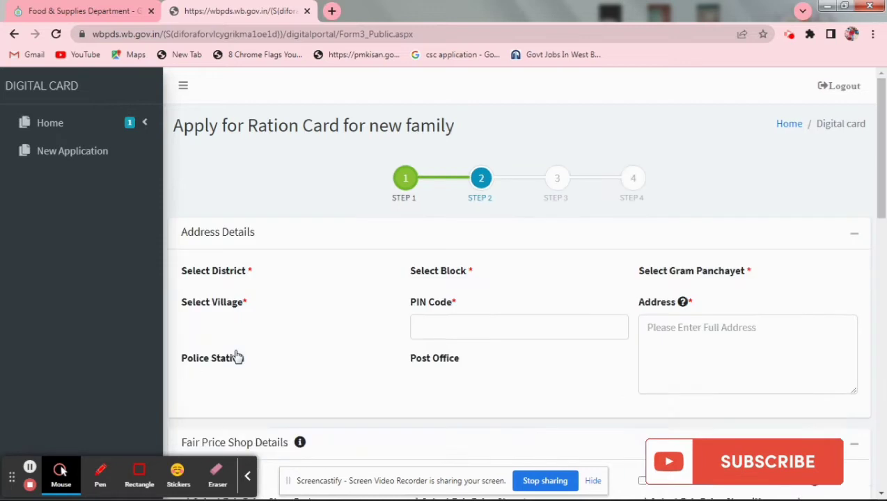
{"action": "left_click", "coordinate": [237, 354]}
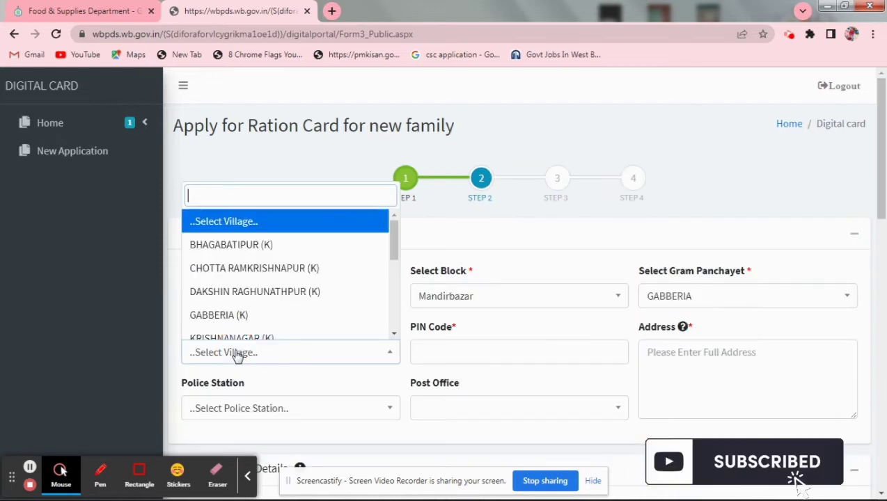
{"action": "type", "text": "ra"}
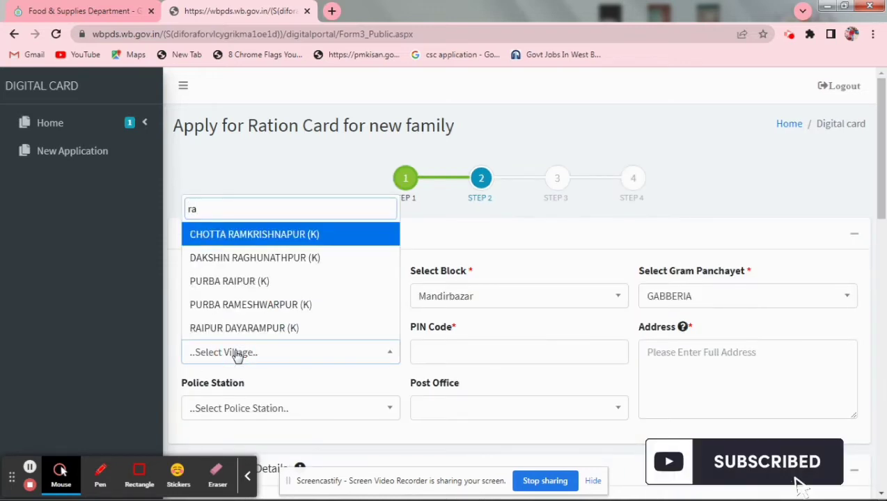
{"action": "type", "text": "i"}
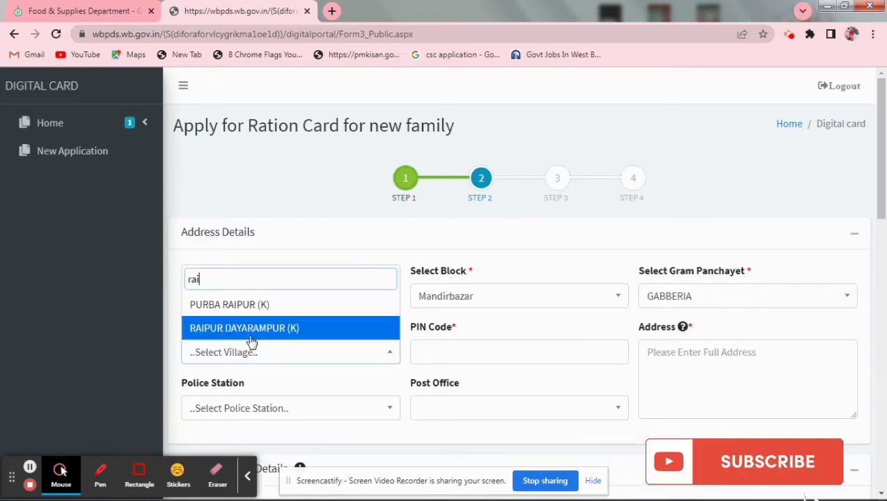
{"action": "left_click", "coordinate": [249, 329]}
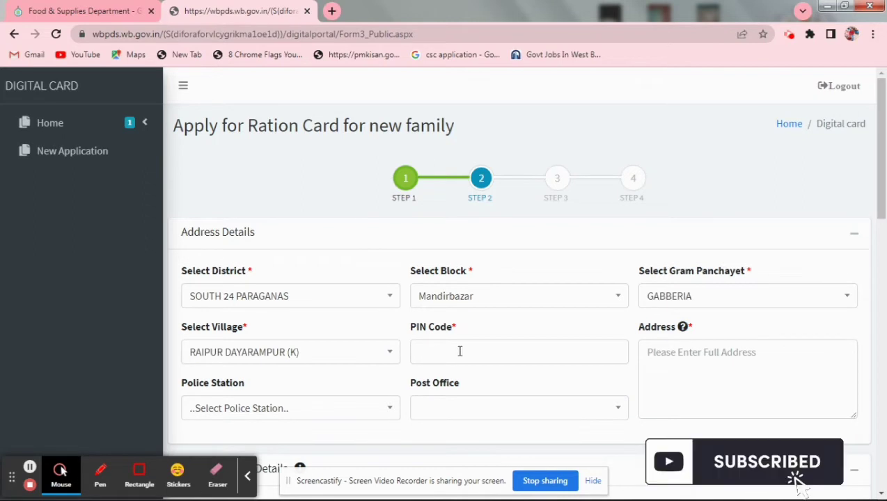
{"action": "left_click", "coordinate": [459, 350]}
- Fill PIN code 743336 from suggestions and enter the family's full address
{"action": "left_click", "coordinate": [495, 385]}
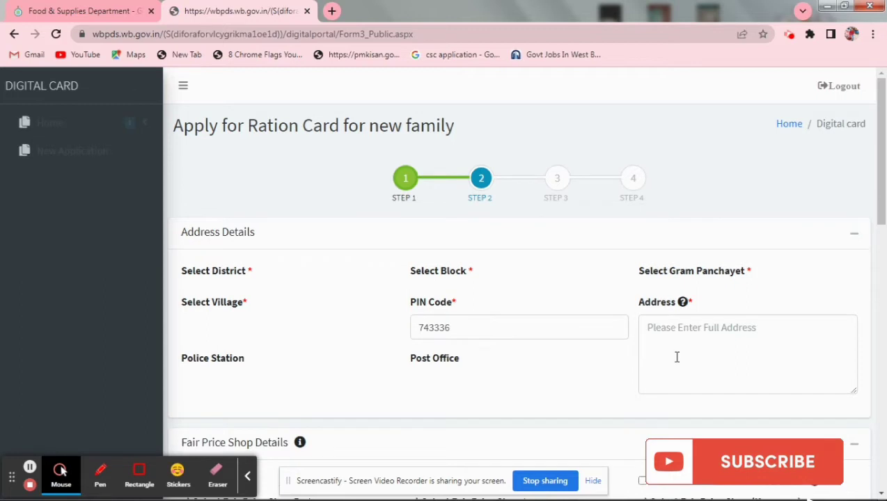
{"action": "left_click", "coordinate": [668, 343]}
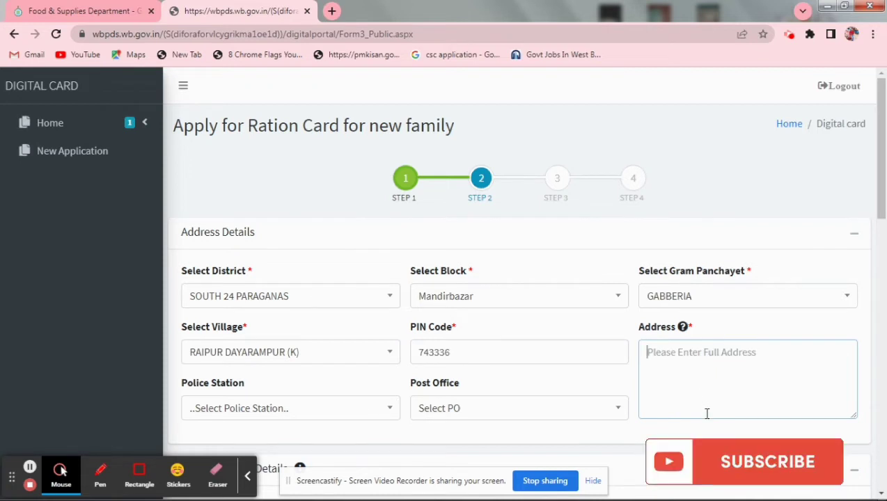
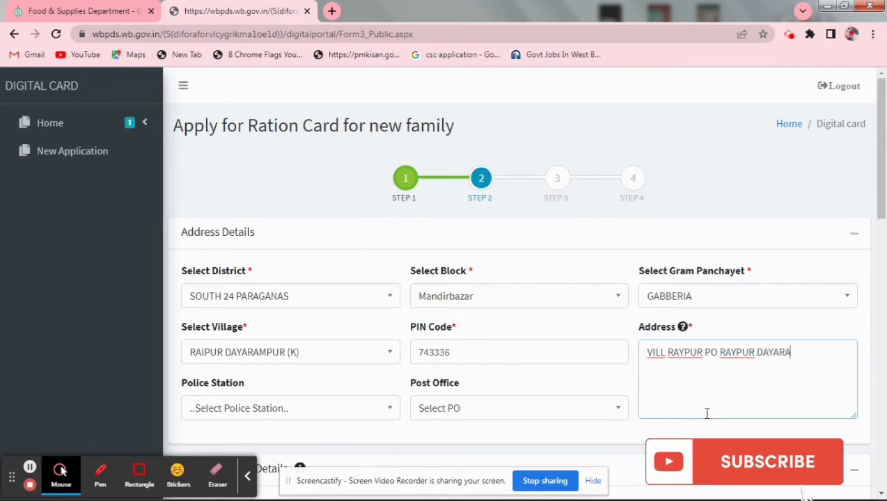
- Choose MANDIRBAZAR police station and Roypur Dayarampur post office
{"action": "left_click", "coordinate": [259, 408]}
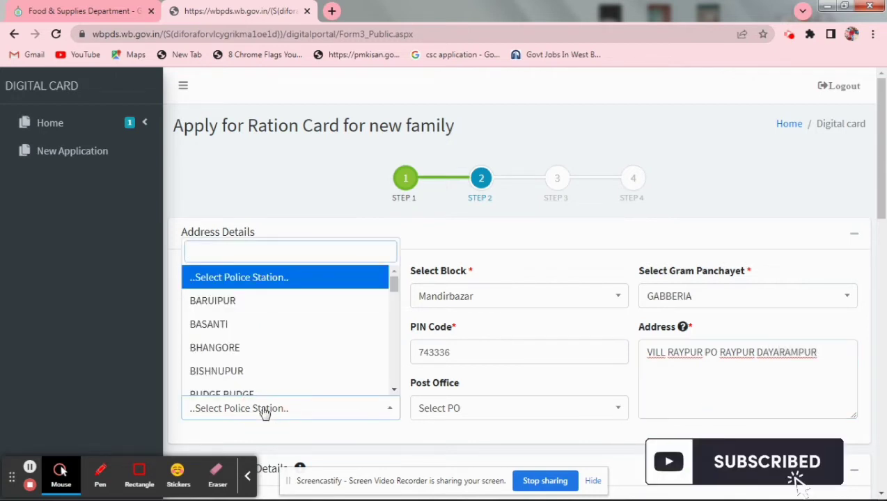
{"action": "type", "text": "MAN"}
{"action": "left_click", "coordinate": [282, 385]}
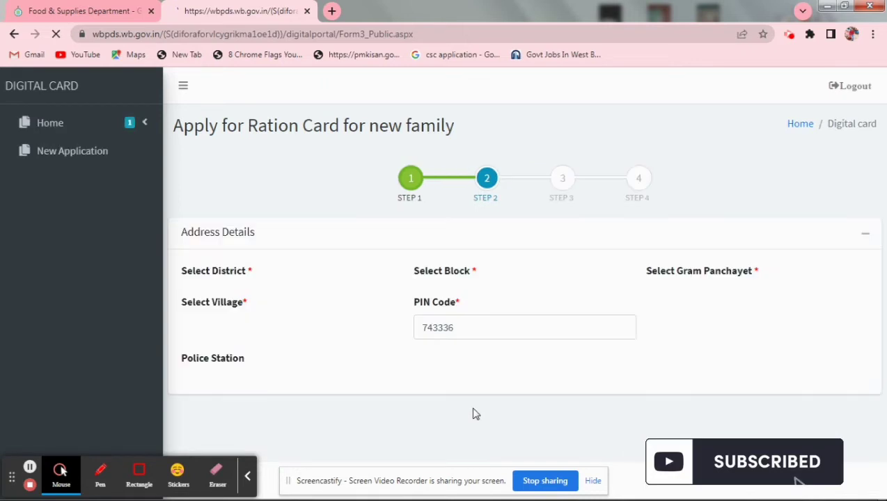
{"action": "left_click", "coordinate": [475, 415]}
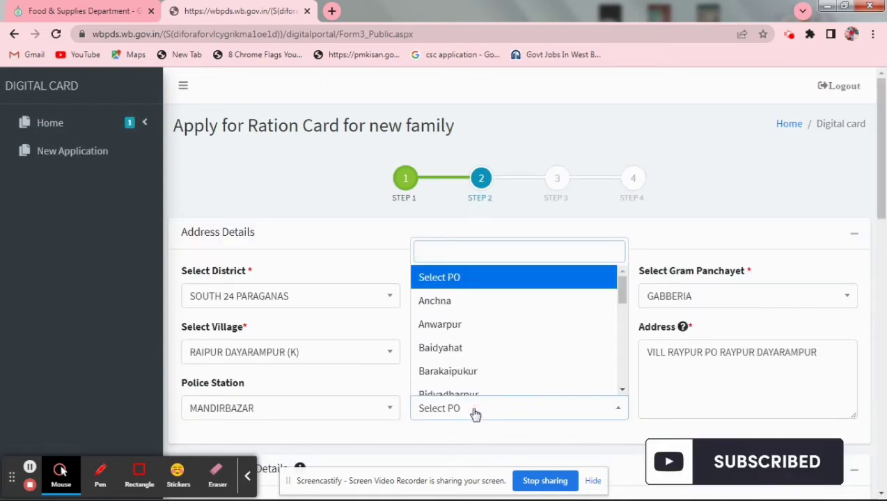
{"action": "type", "text": "ROY"}
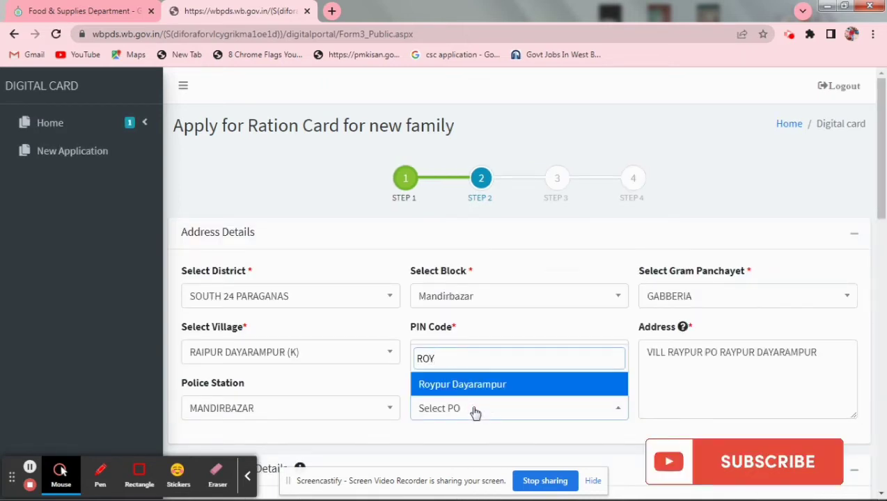
{"action": "left_click", "coordinate": [479, 388]}
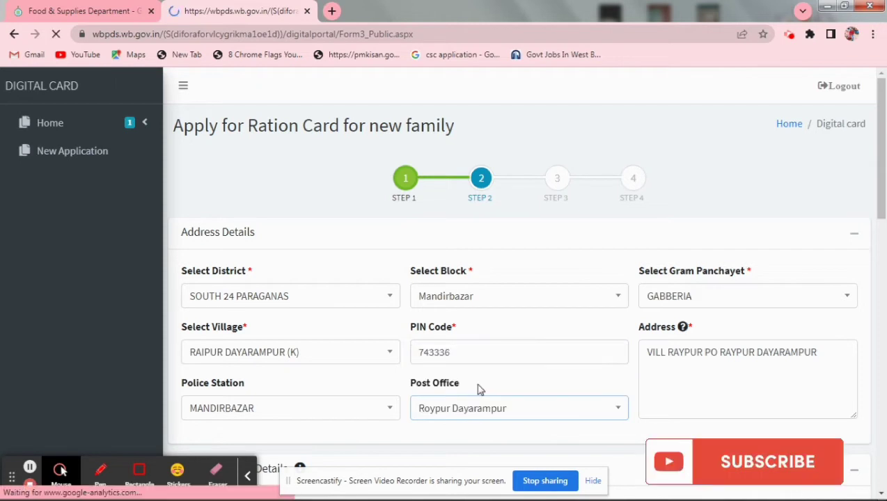
{"action": "scroll", "coordinate": [479, 388], "scroll_direction": "down", "scroll_amount": 2}
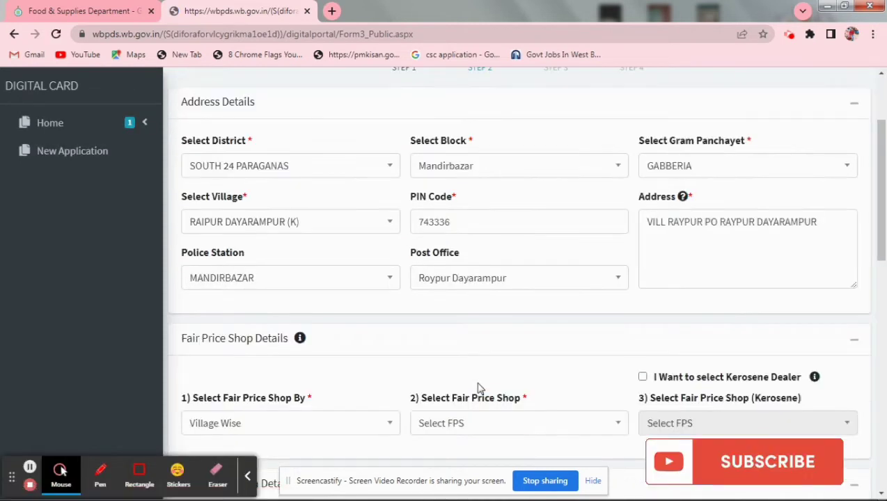
{"action": "scroll", "coordinate": [478, 389], "scroll_direction": "down", "scroll_amount": 1}
- Keep Village Wise shop selection and choose fair price shop 09
{"action": "left_click", "coordinate": [265, 363]}
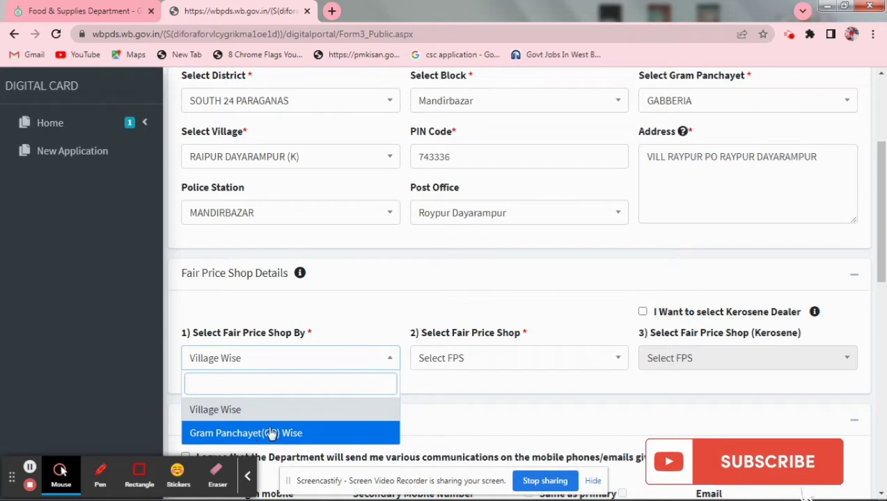
{"action": "left_click", "coordinate": [234, 412]}
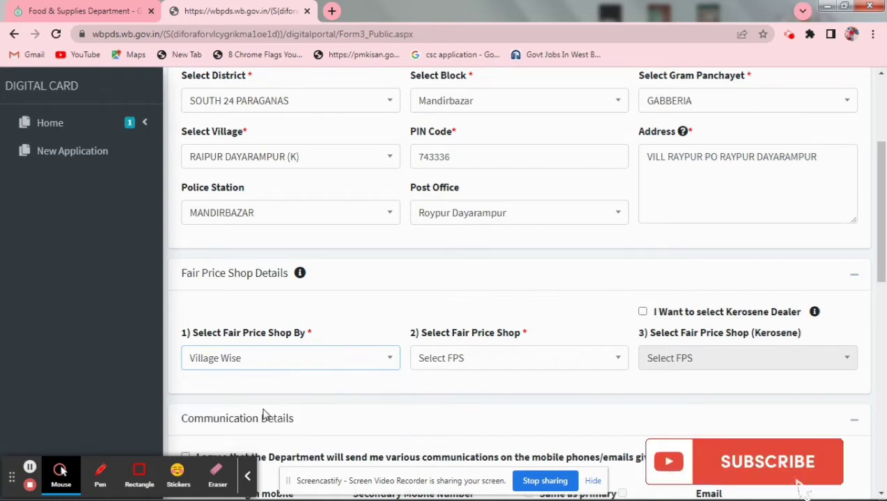
{"action": "left_click", "coordinate": [453, 360]}
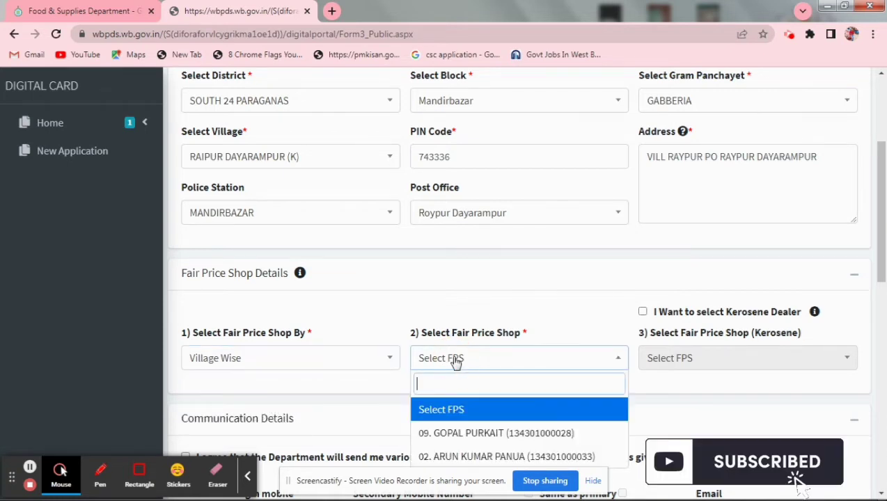
{"action": "left_click", "coordinate": [495, 435]}
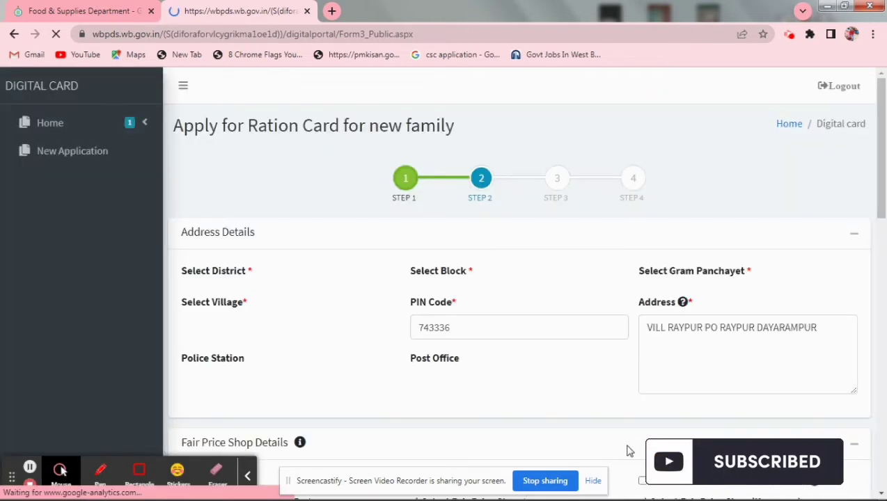
{"action": "scroll", "coordinate": [632, 404], "scroll_direction": "down", "scroll_amount": 2}
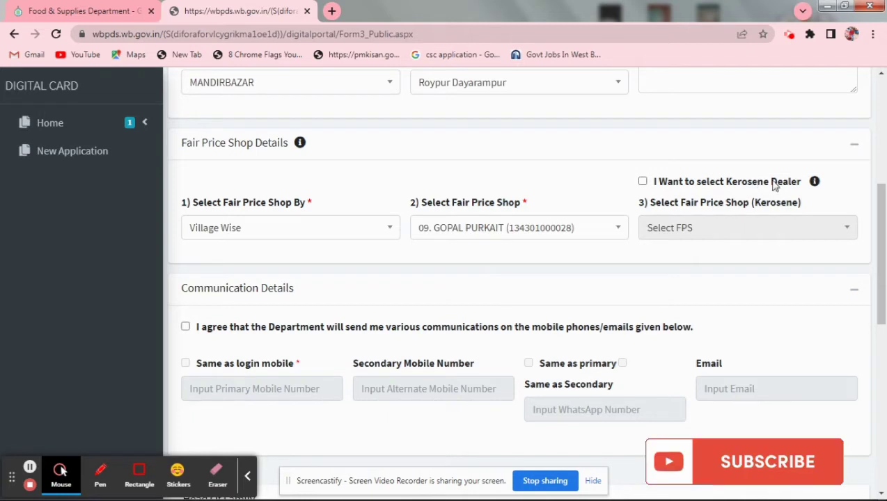
- Opt in to a kerosene dealer and pick the matching dealer from a search
{"action": "left_click", "coordinate": [643, 182]}
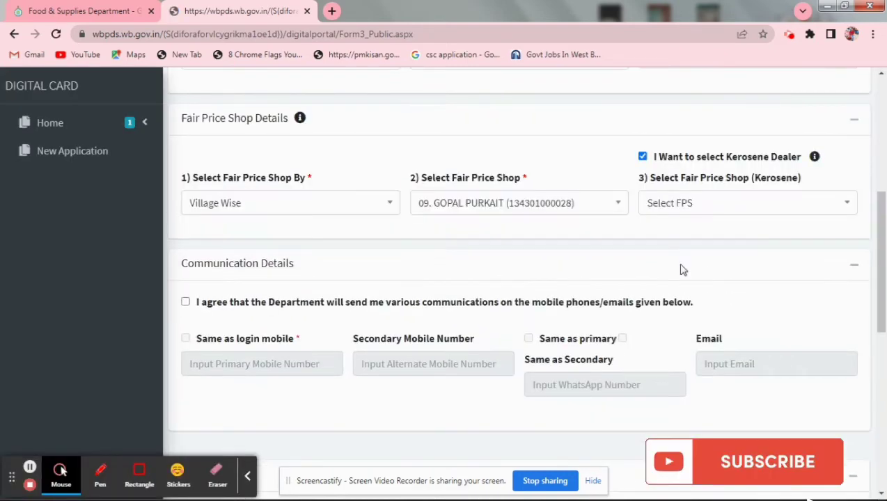
{"action": "scroll", "coordinate": [724, 339], "scroll_direction": "down", "scroll_amount": 2}
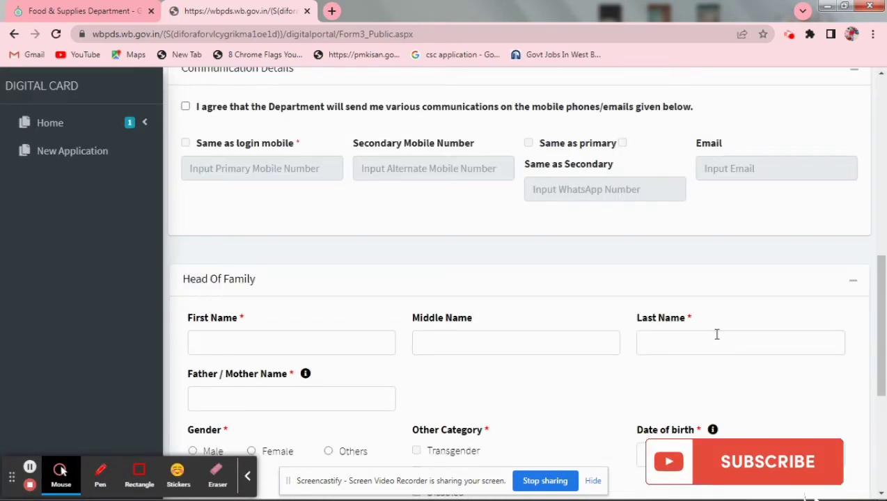
{"action": "scroll", "coordinate": [717, 334], "scroll_direction": "up", "scroll_amount": 1}
{"action": "left_click", "coordinate": [698, 145]}
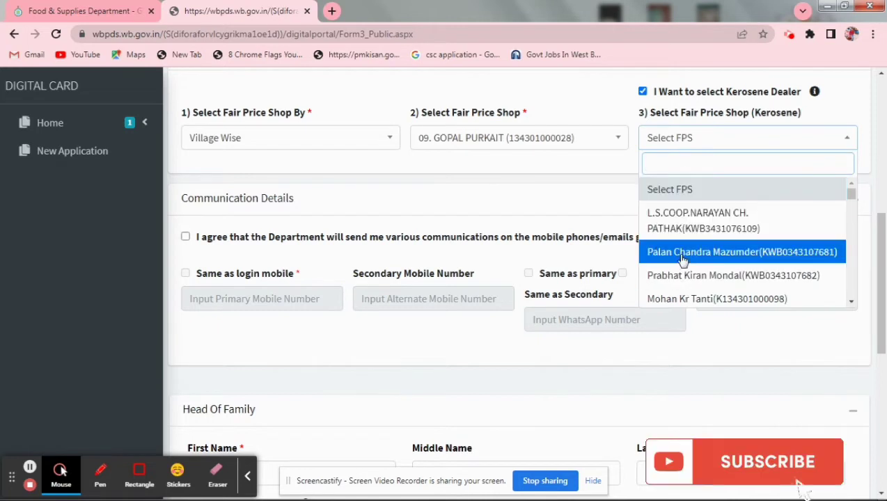
{"action": "type", "text": "SA"}
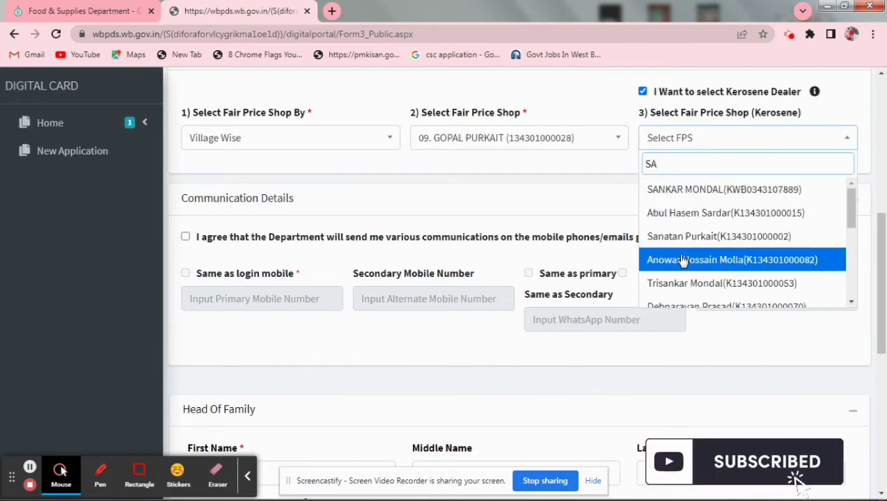
{"action": "type", "text": "ND"}
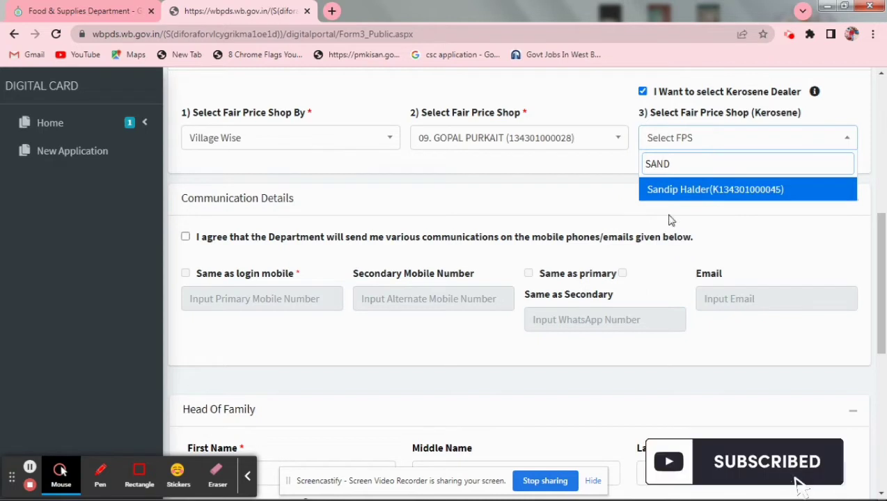
{"action": "left_click", "coordinate": [665, 192]}
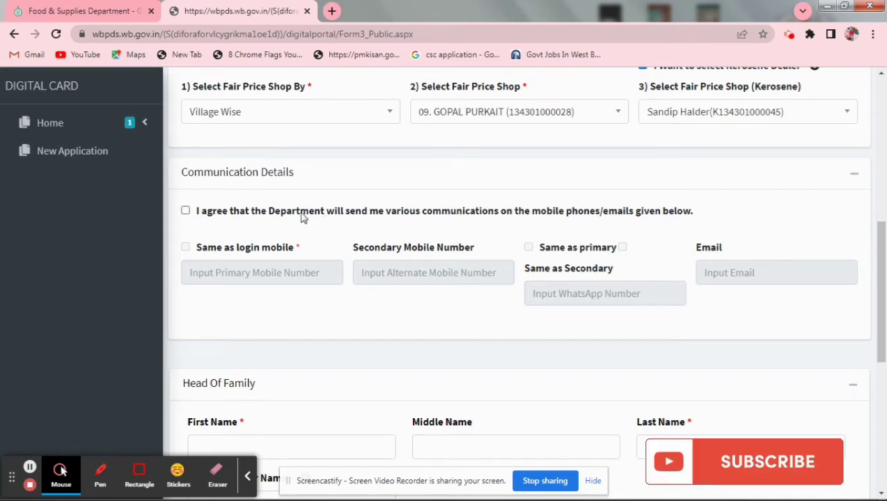
- Consent to department communications and use the login mobile as the primary contact number
{"action": "left_click", "coordinate": [186, 211]}
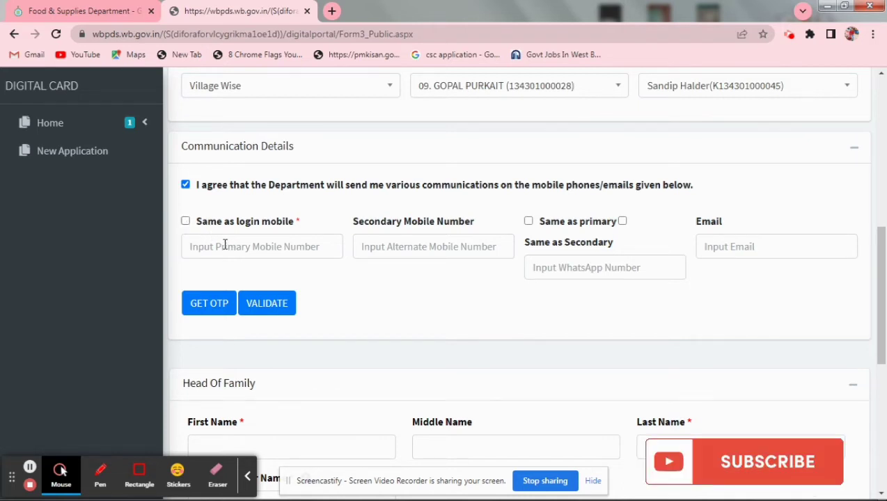
{"action": "left_click", "coordinate": [422, 242]}
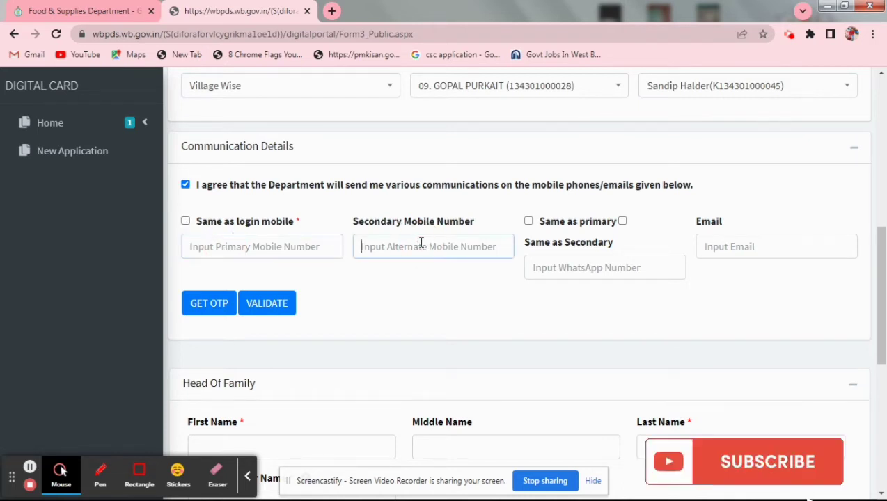
{"action": "left_click", "coordinate": [549, 267]}
{"action": "left_click", "coordinate": [708, 243]}
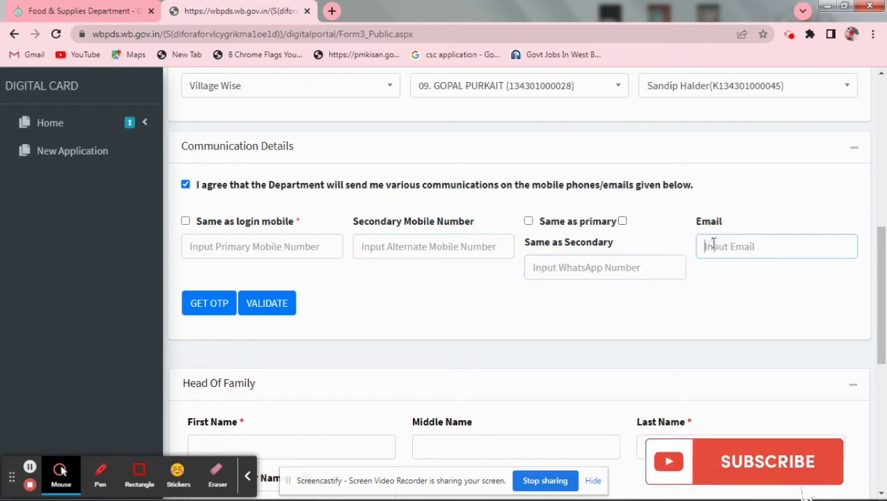
{"action": "left_click", "coordinate": [186, 223]}
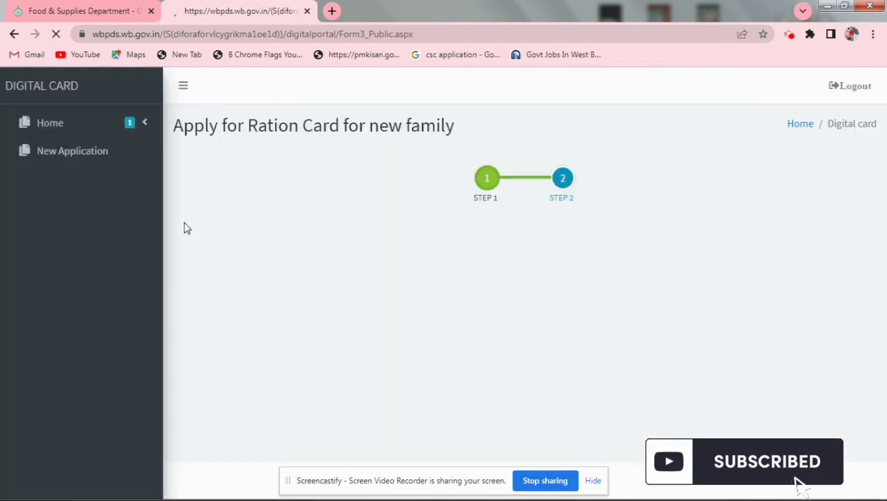
- Enter the head of family's first name and accept the autofill-suggested last name
{"action": "scroll", "coordinate": [186, 228], "scroll_direction": "down", "scroll_amount": 1}
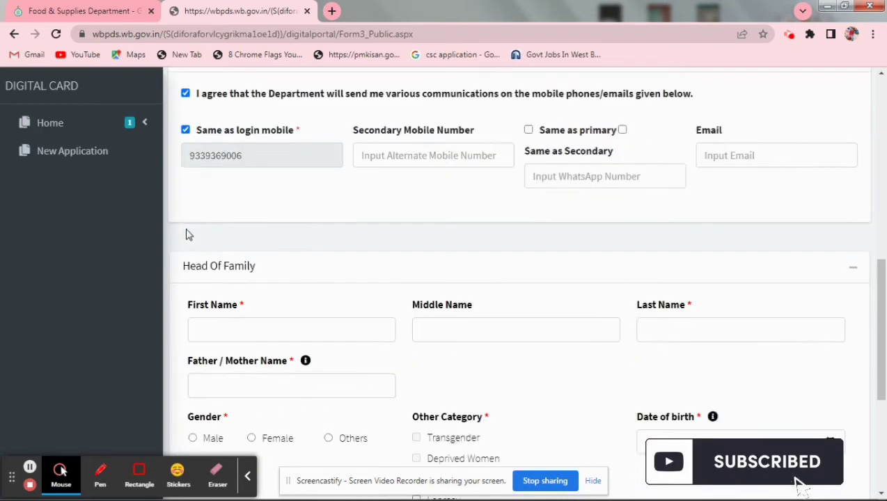
{"action": "left_click", "coordinate": [242, 324]}
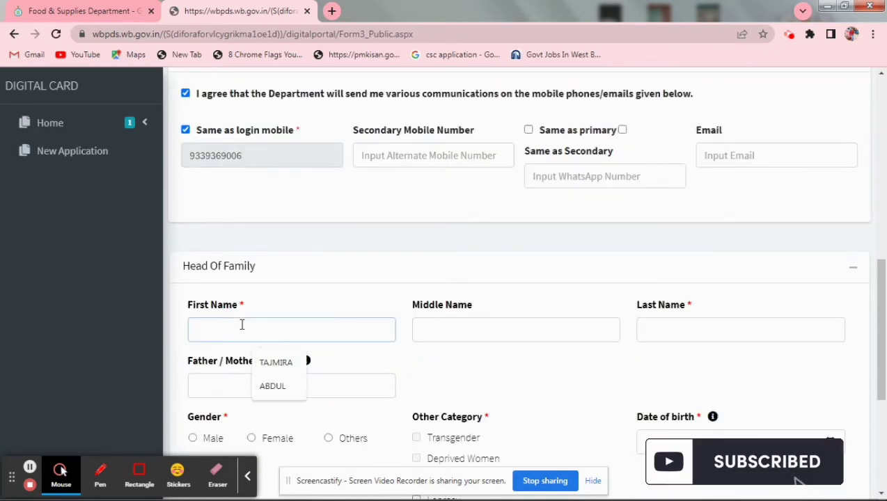
{"action": "scroll", "coordinate": [242, 323], "scroll_direction": "down", "scroll_amount": 1}
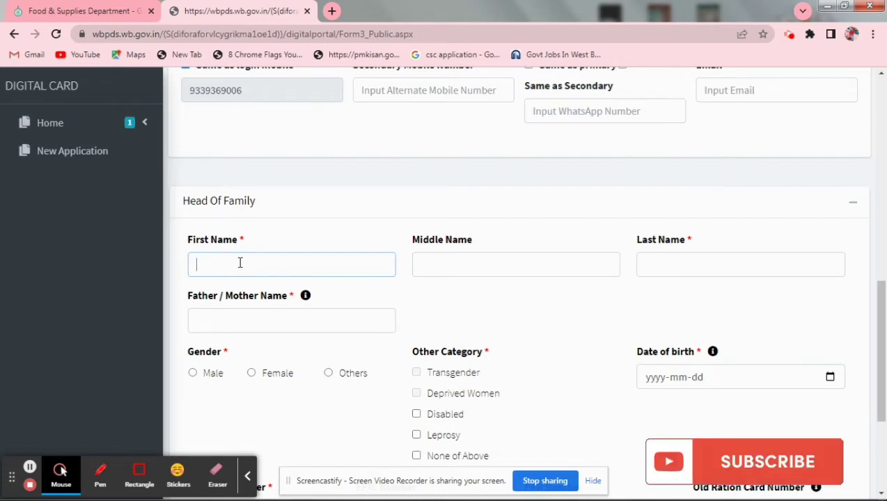
{"action": "type", "text": "HAN"}
{"action": "left_click", "coordinate": [441, 263]}
{"action": "left_click", "coordinate": [779, 263]}
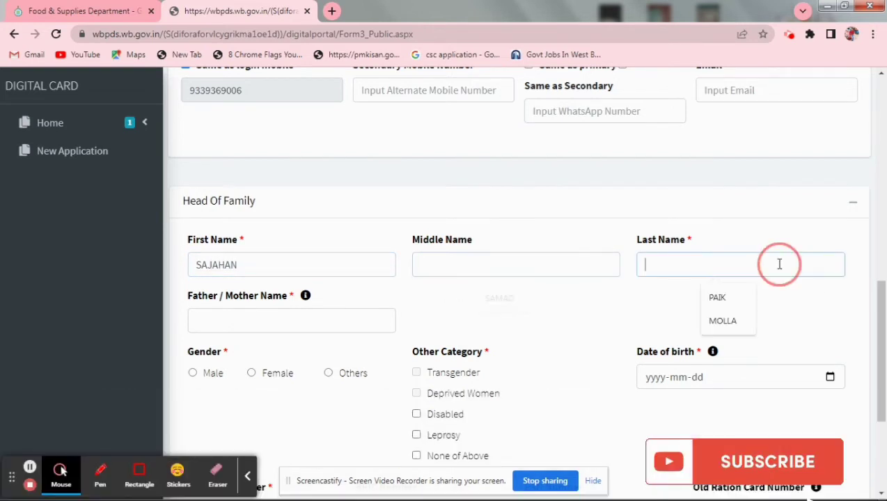
{"action": "type", "text": "P"}
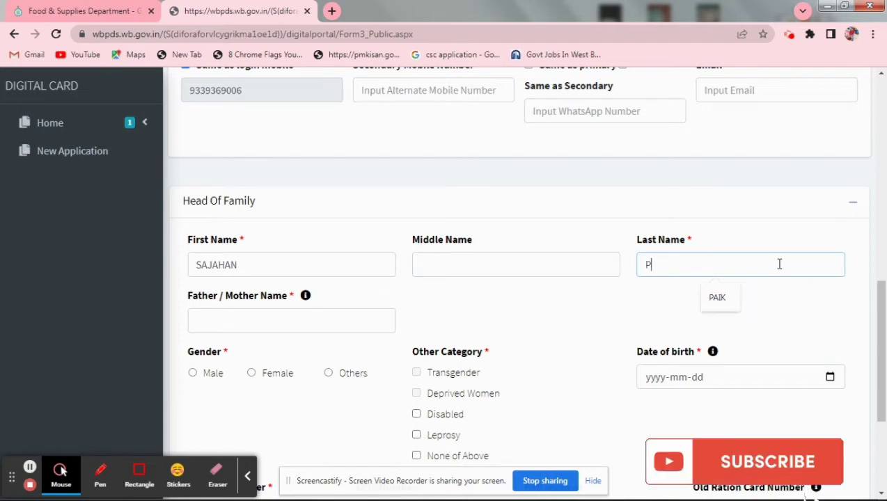
{"action": "left_click", "coordinate": [712, 299]}
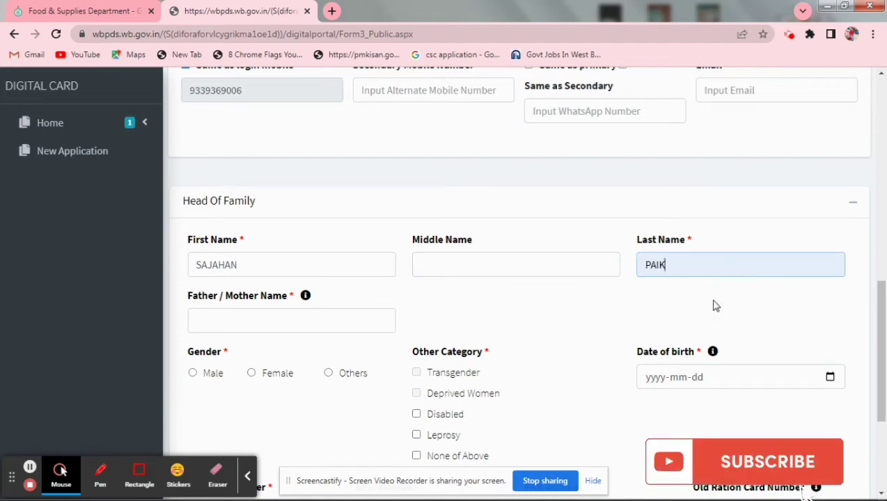
- Enter the head of family's father's name and set gender to Male
{"action": "scroll", "coordinate": [715, 306], "scroll_direction": "down", "scroll_amount": 2}
{"action": "left_click", "coordinate": [283, 190]}
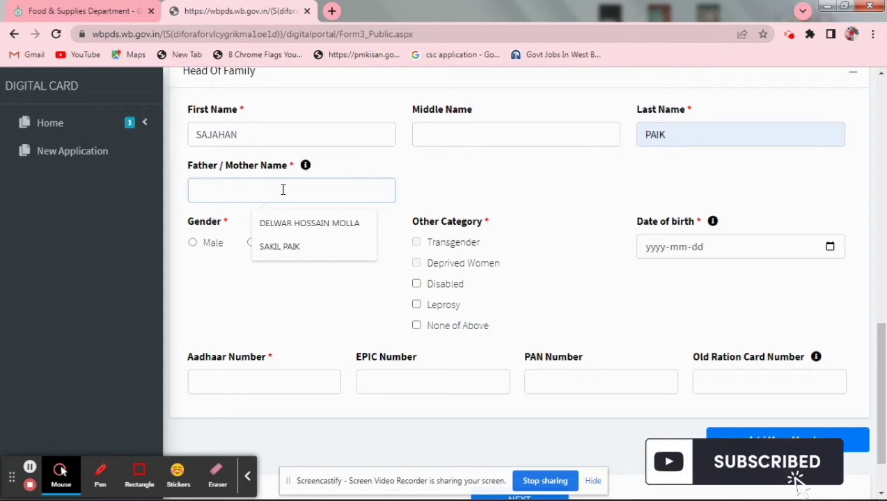
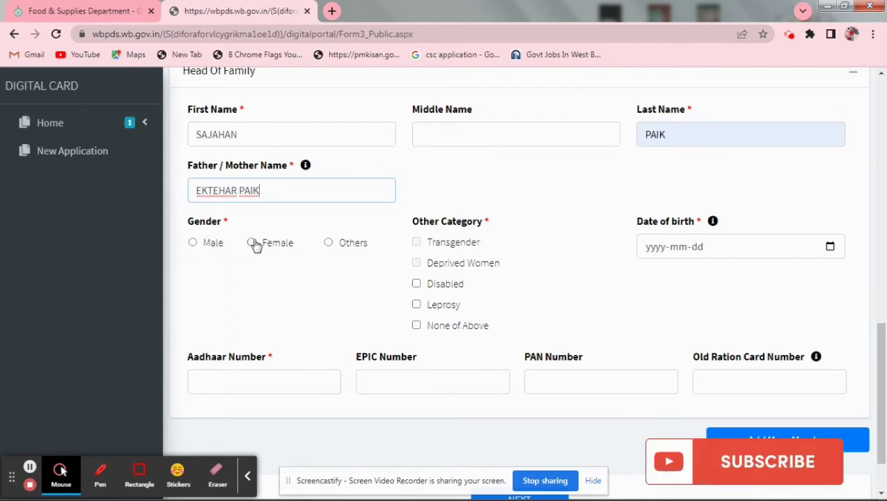
{"action": "left_click", "coordinate": [193, 244]}
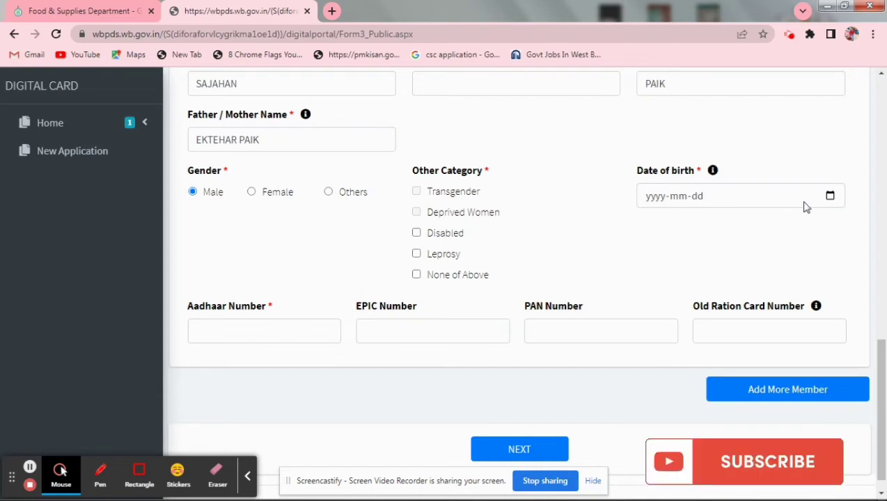
- Set the head of family's date of birth to 1970-01-01 in the calendar
{"action": "left_click", "coordinate": [829, 197]}
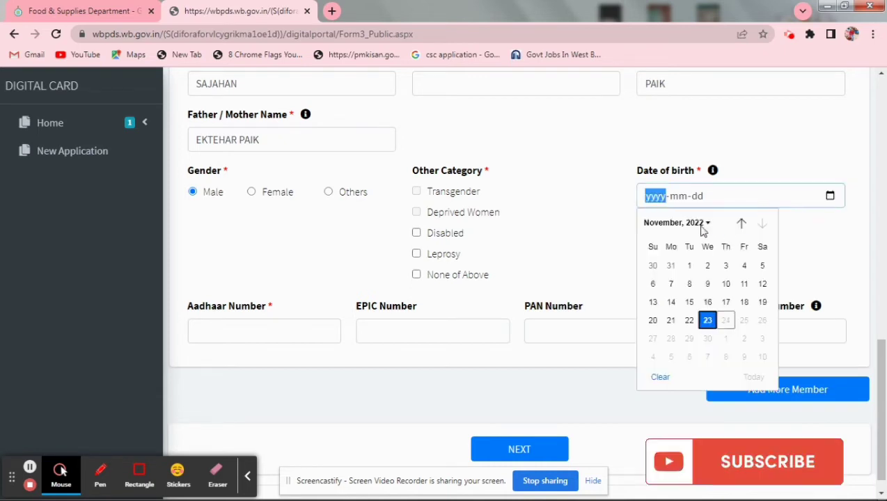
{"action": "left_click", "coordinate": [701, 223]}
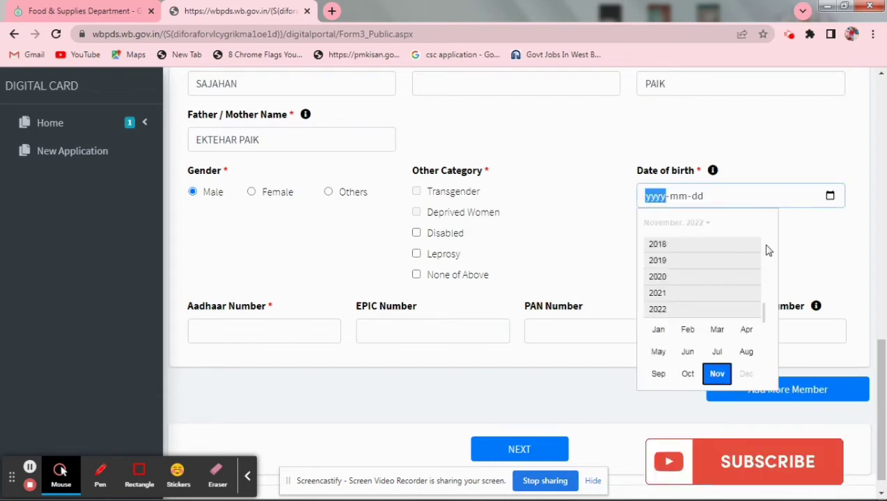
{"action": "scroll", "coordinate": [766, 248], "scroll_direction": "up", "scroll_amount": 6}
{"action": "scroll", "coordinate": [767, 250], "scroll_direction": "up", "scroll_amount": 5}
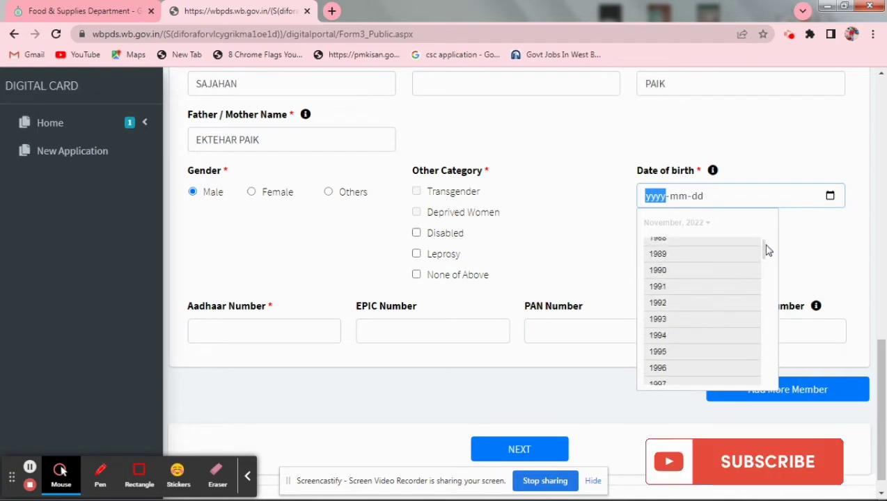
{"action": "scroll", "coordinate": [768, 249], "scroll_direction": "up", "scroll_amount": 2}
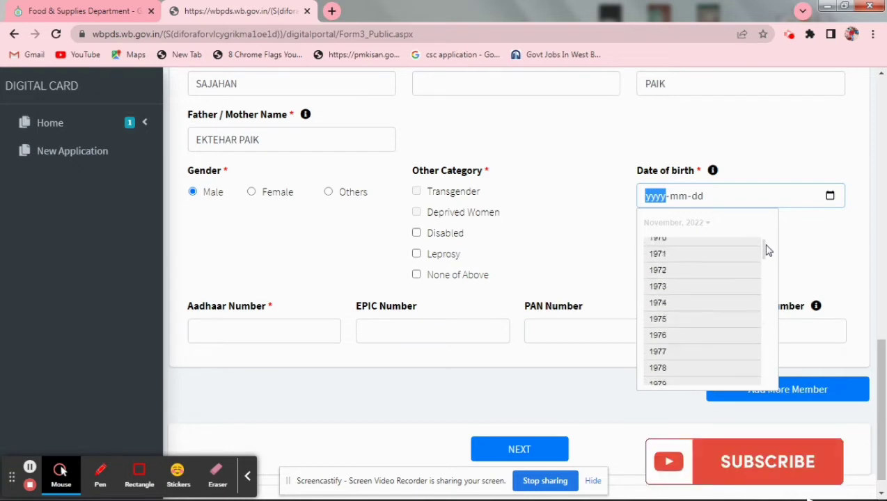
{"action": "left_click", "coordinate": [703, 258]}
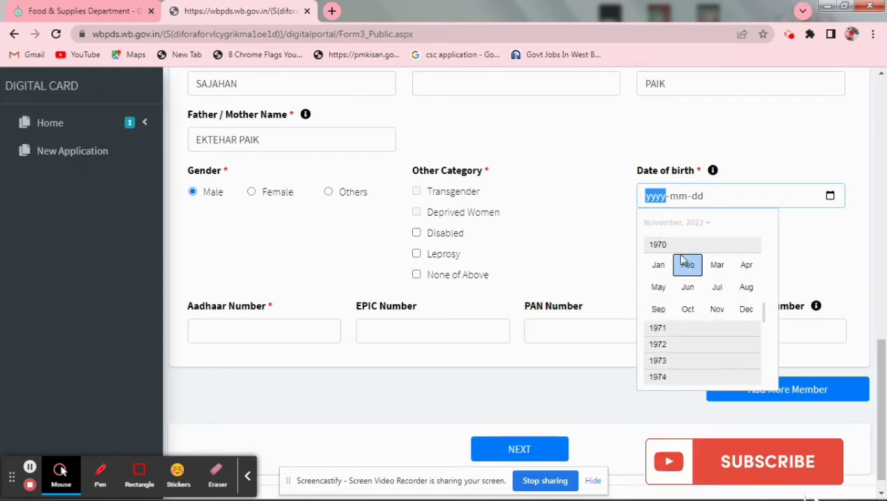
{"action": "left_click", "coordinate": [658, 266]}
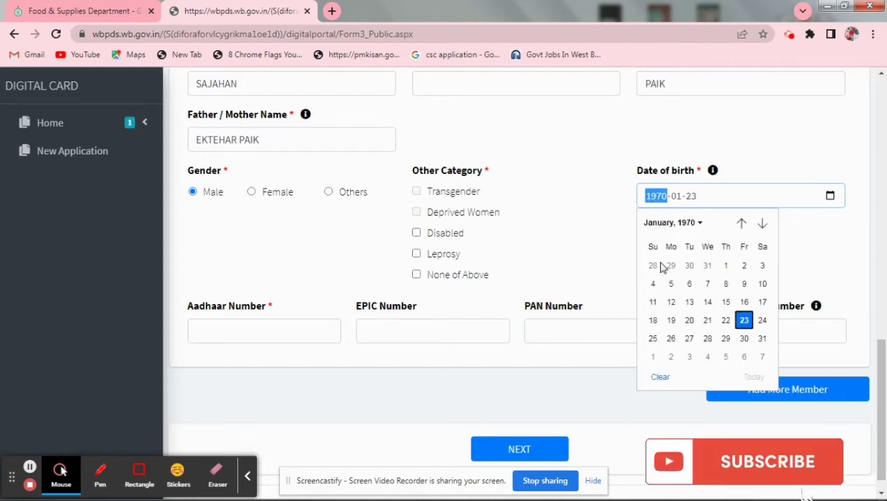
{"action": "left_click", "coordinate": [726, 267]}
- Enter the head of family's Aadhaar number, leaving EPIC, PAN and old ration card blank
{"action": "left_click", "coordinate": [324, 331]}
{"action": "type", "text": "1"}
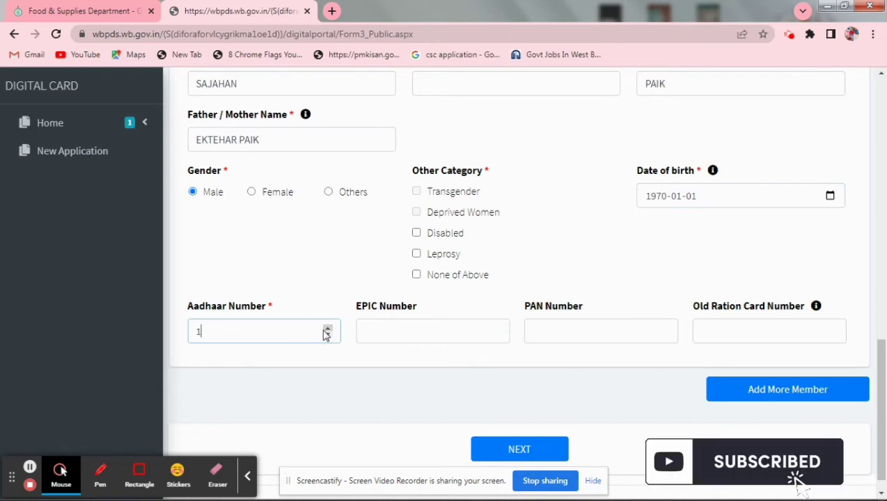
{"action": "left_click", "coordinate": [271, 331]}
{"action": "key", "text": "BackSpace"}
{"action": "left_click", "coordinate": [201, 325]}
{"action": "left_click", "coordinate": [252, 331]}
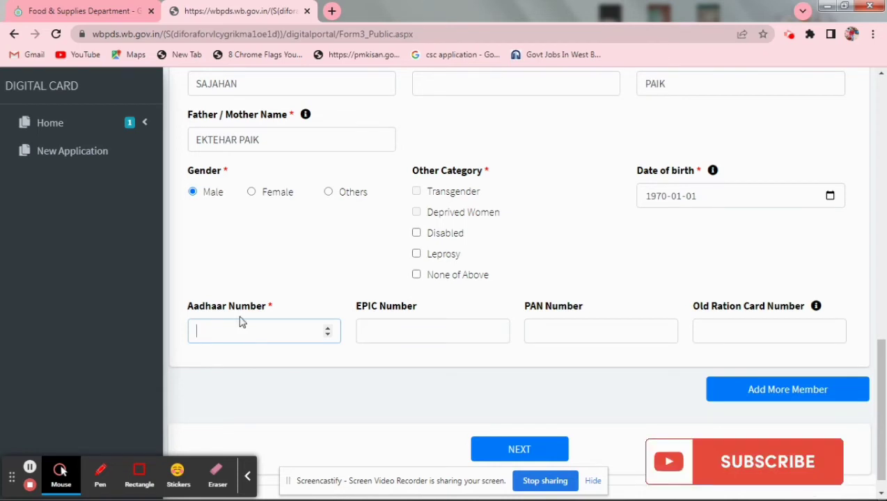
{"action": "left_click", "coordinate": [382, 330]}
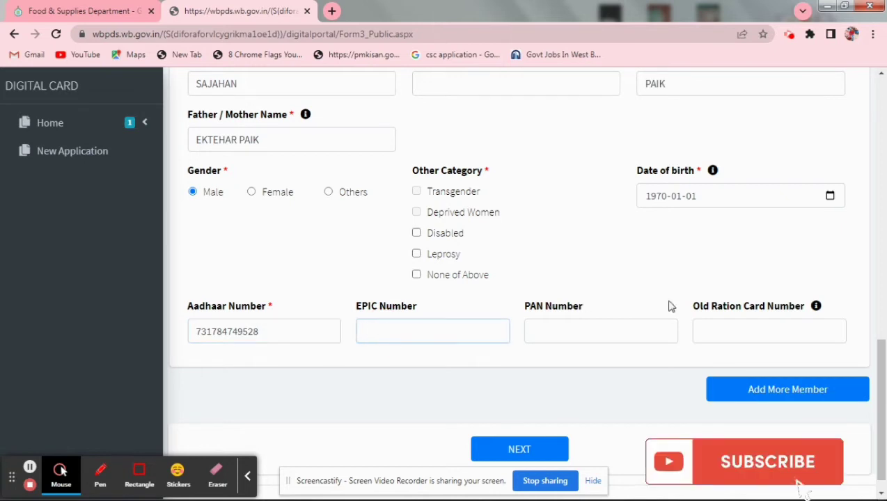
{"action": "left_click", "coordinate": [574, 332]}
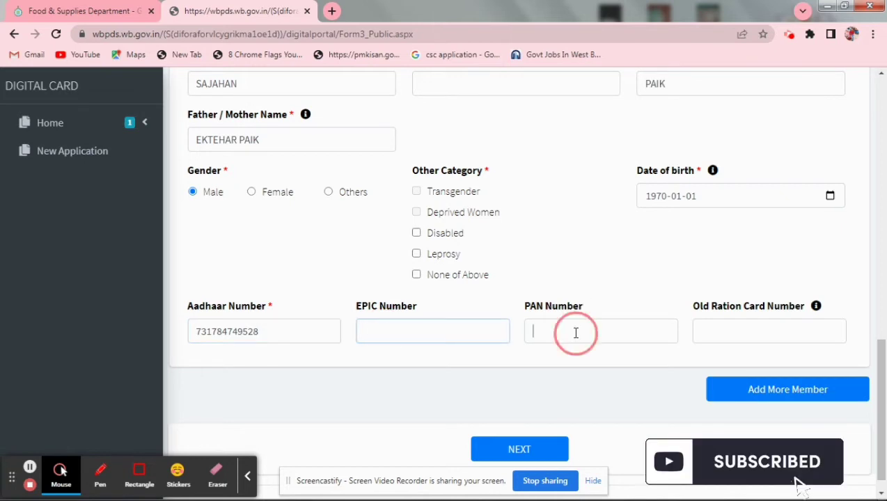
{"action": "left_click", "coordinate": [751, 333]}
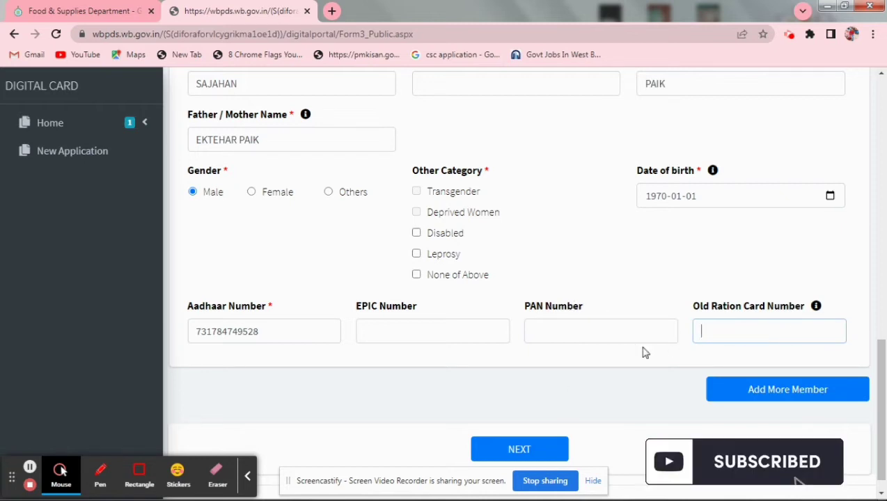
- Add a second family member and enter her first and last names
{"action": "left_click", "coordinate": [774, 393]}
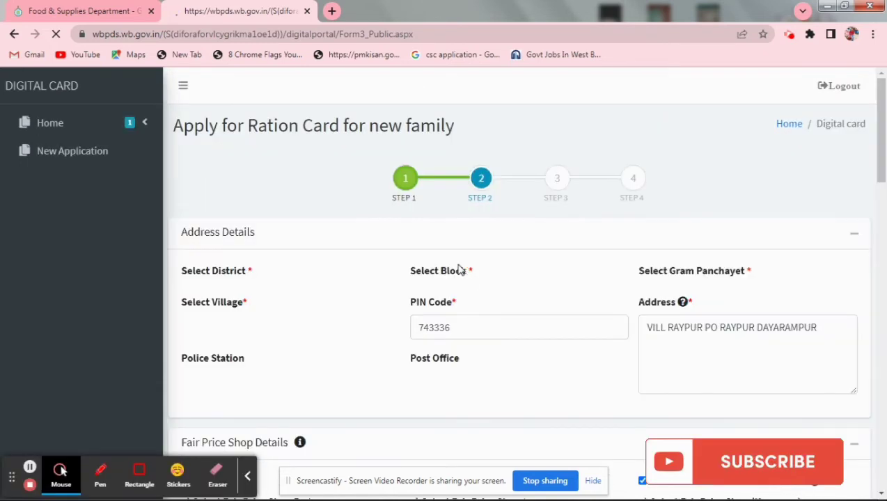
{"action": "scroll", "coordinate": [380, 320], "scroll_direction": "down", "scroll_amount": 1}
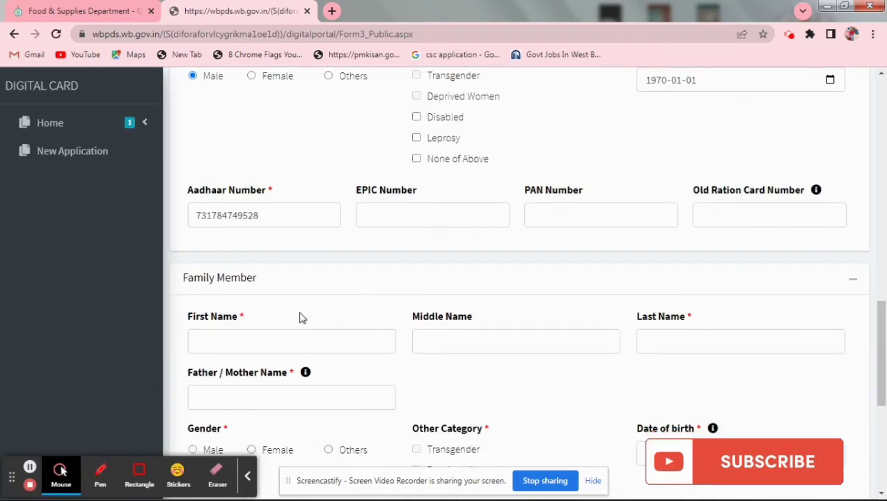
{"action": "left_click", "coordinate": [303, 337]}
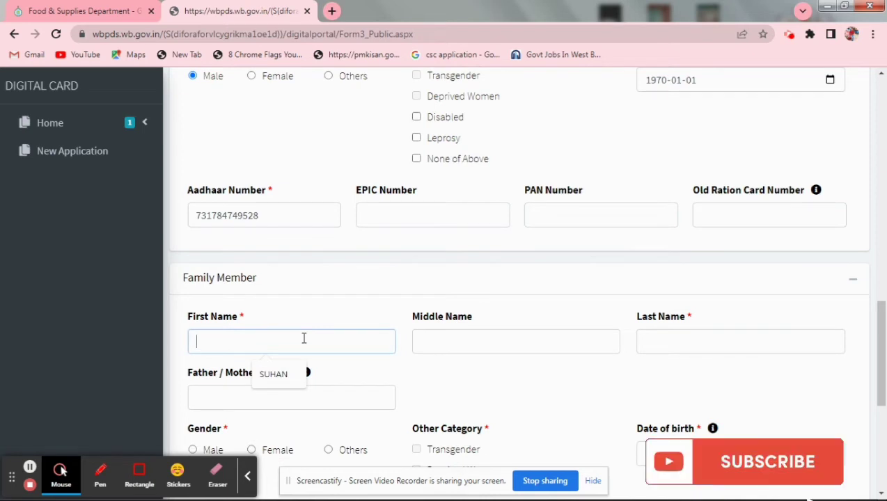
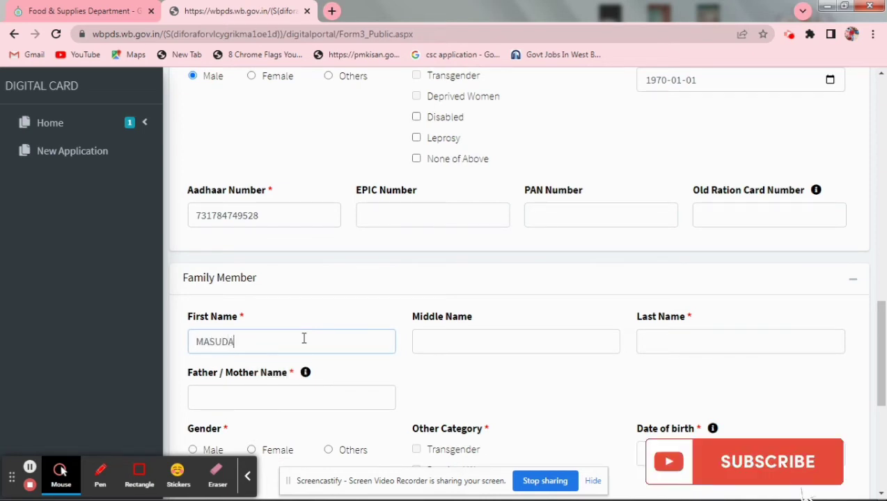
{"action": "left_click", "coordinate": [489, 337]}
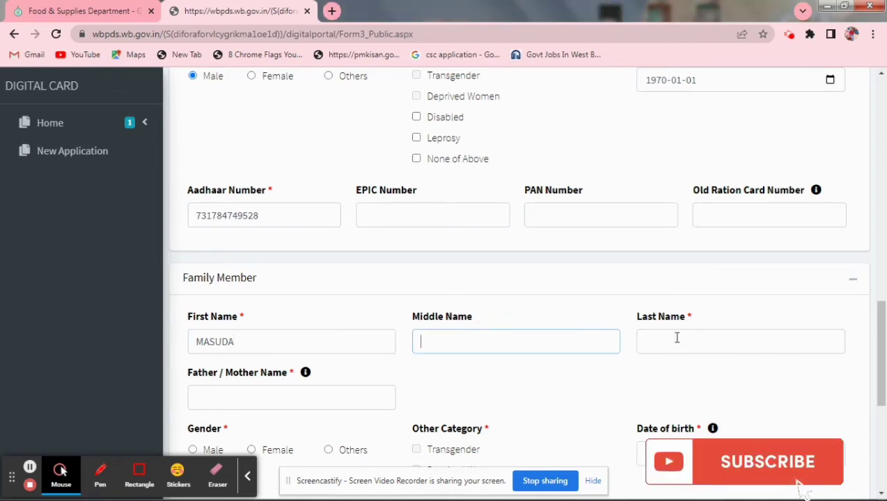
{"action": "left_click", "coordinate": [689, 340]}
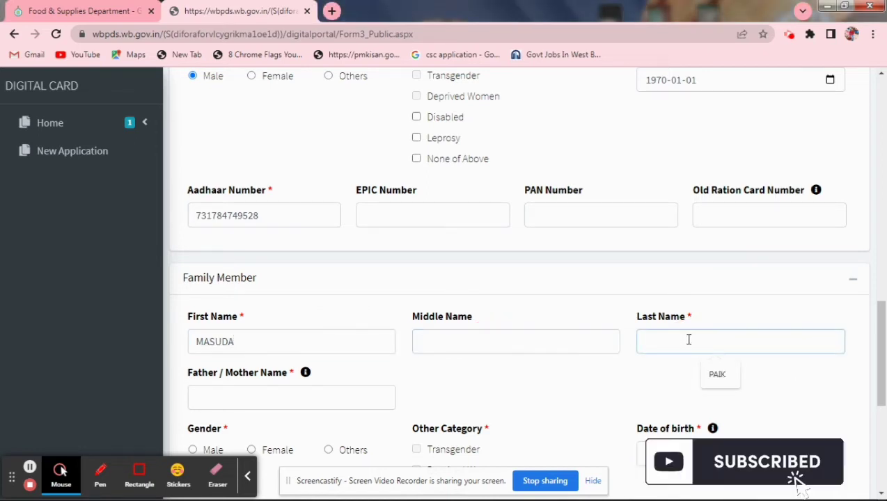
- Enter her parent's name, set gender Female and category Deprived Women
{"action": "scroll", "coordinate": [501, 362], "scroll_direction": "down", "scroll_amount": 3}
{"action": "left_click", "coordinate": [297, 197]}
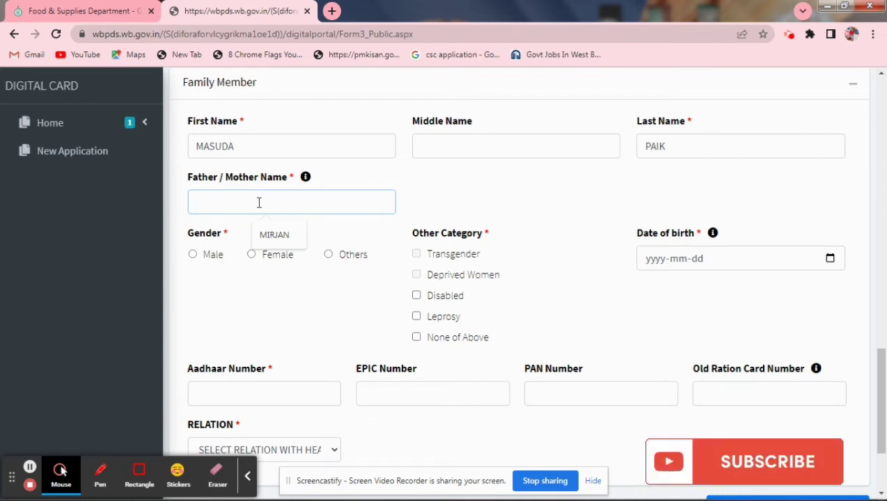
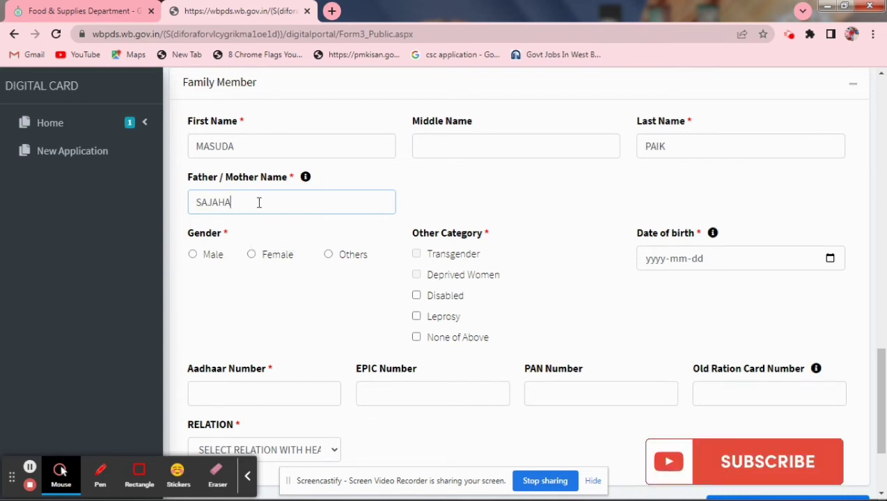
{"action": "left_click", "coordinate": [252, 256]}
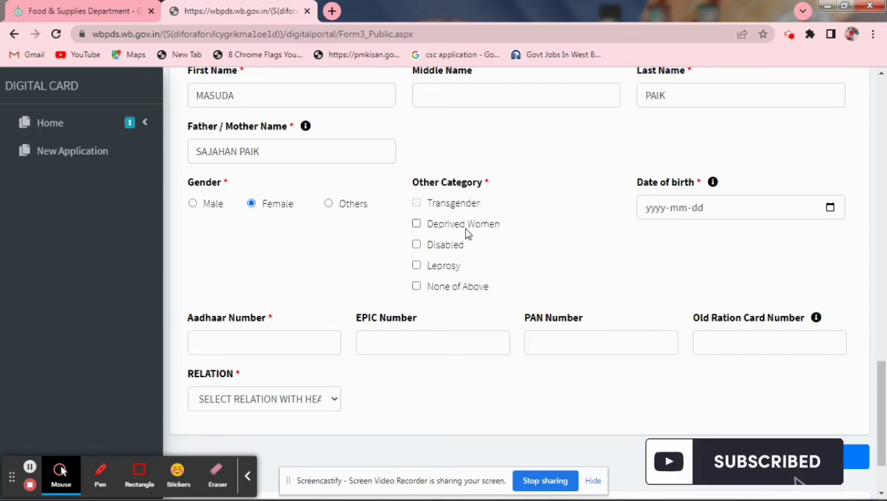
{"action": "left_click", "coordinate": [416, 225]}
- Set the second member's date of birth to 1975-01-01
{"action": "left_click", "coordinate": [690, 209]}
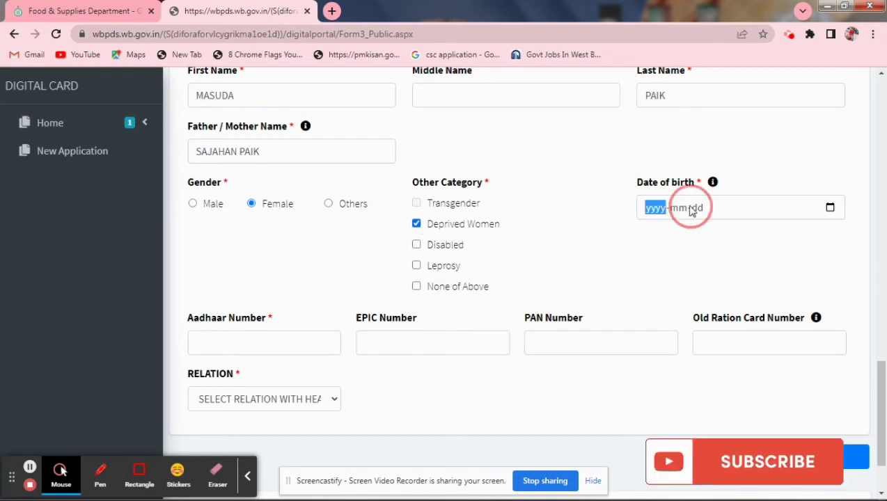
{"action": "left_click", "coordinate": [830, 207]}
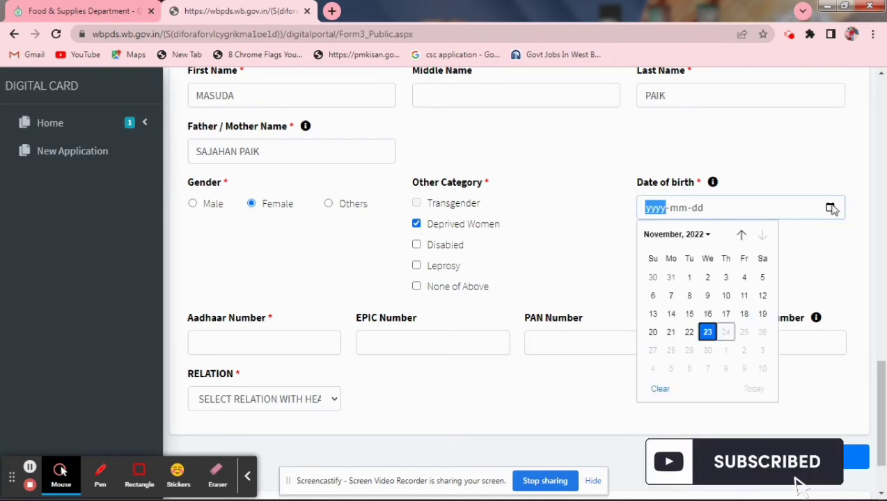
{"action": "left_click", "coordinate": [701, 235]}
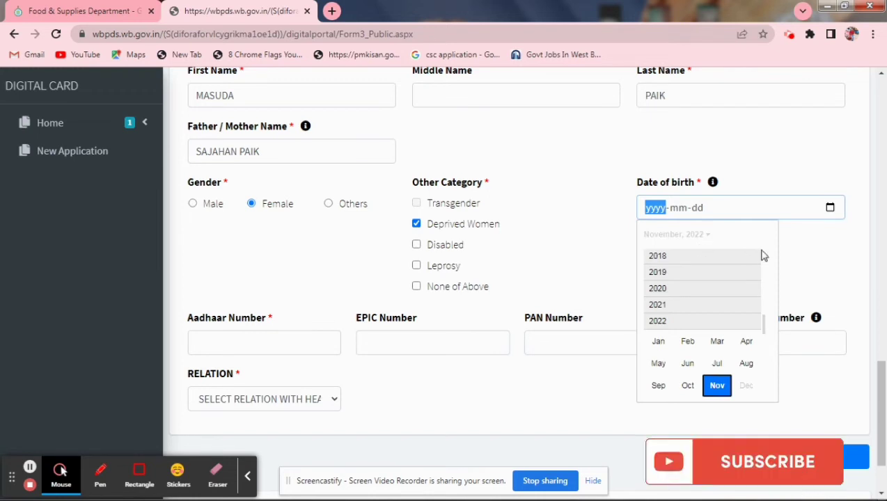
{"action": "scroll", "coordinate": [764, 255], "scroll_direction": "up", "scroll_amount": 4}
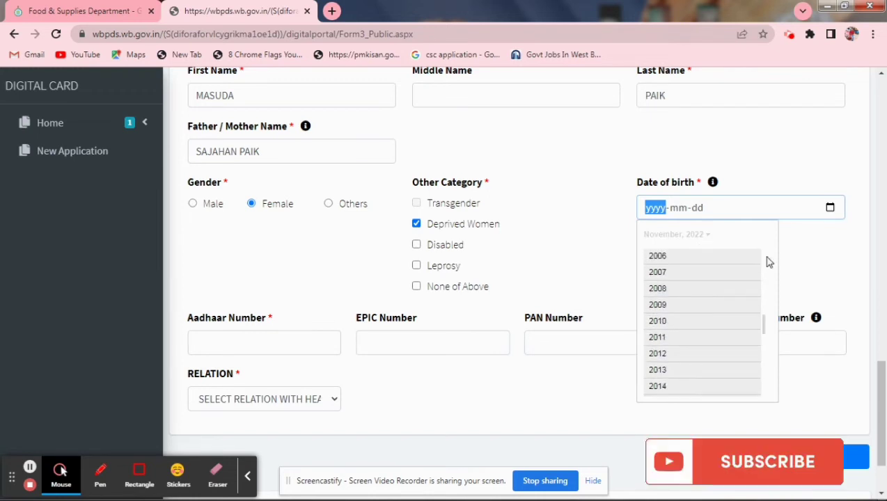
{"action": "scroll", "coordinate": [765, 263], "scroll_direction": "up", "scroll_amount": 3}
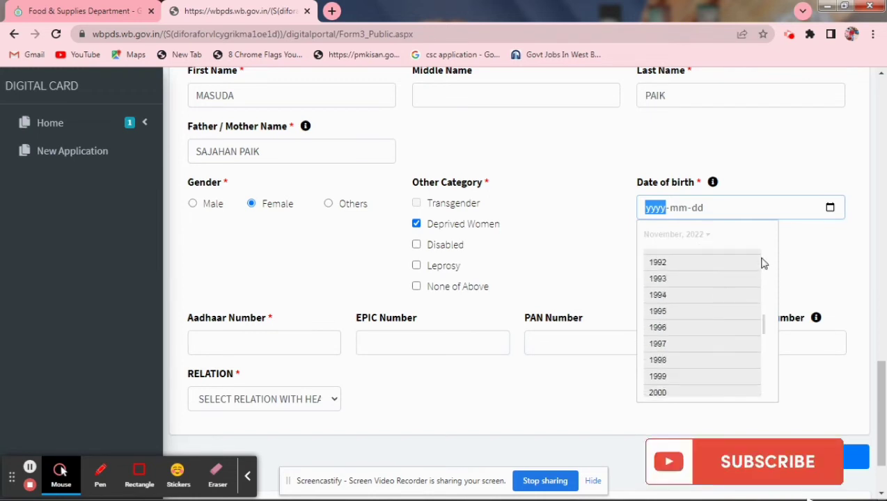
{"action": "scroll", "coordinate": [765, 277], "scroll_direction": "up", "scroll_amount": 3}
{"action": "scroll", "coordinate": [765, 278], "scroll_direction": "up", "scroll_amount": 3}
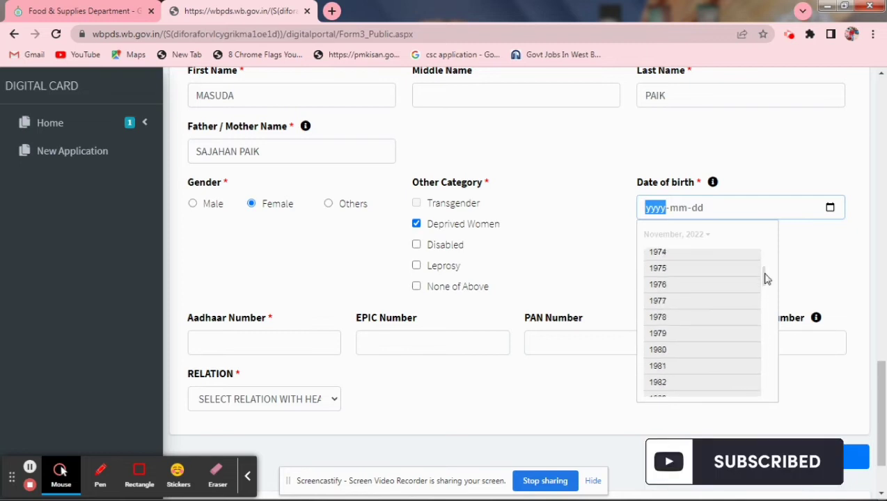
{"action": "left_click", "coordinate": [672, 268]}
{"action": "left_click", "coordinate": [670, 275]}
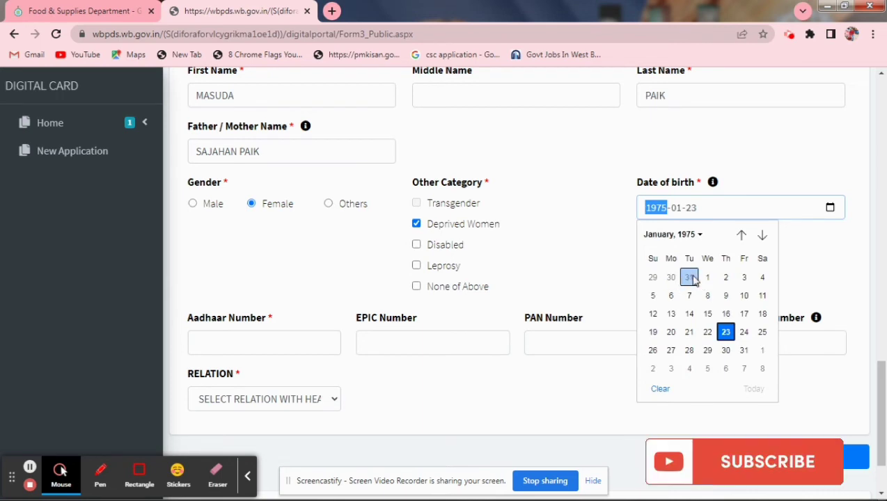
{"action": "key", "text": "Escape"}
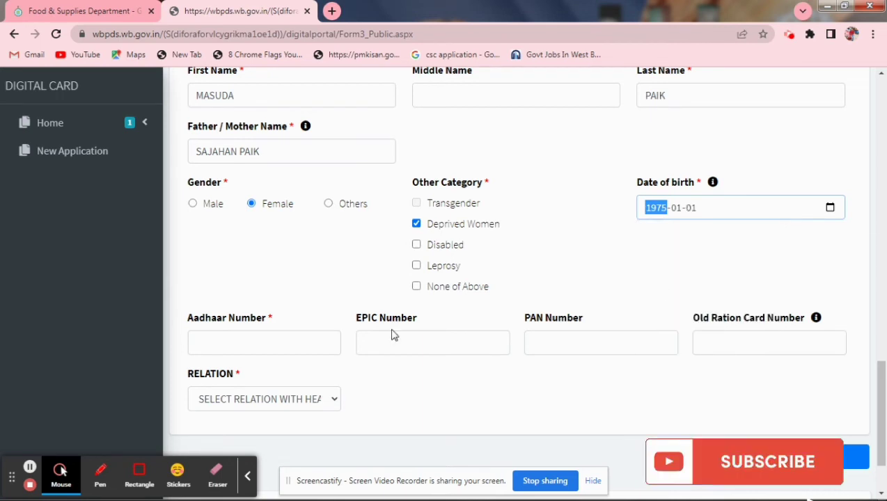
- Enter the second member's Aadhaar number, skipping EPIC, PAN and old ration card fields
{"action": "left_click", "coordinate": [295, 346]}
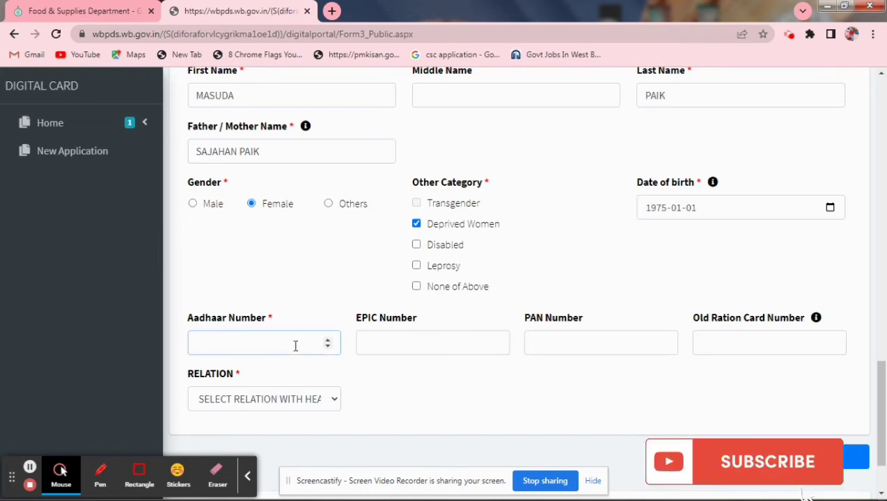
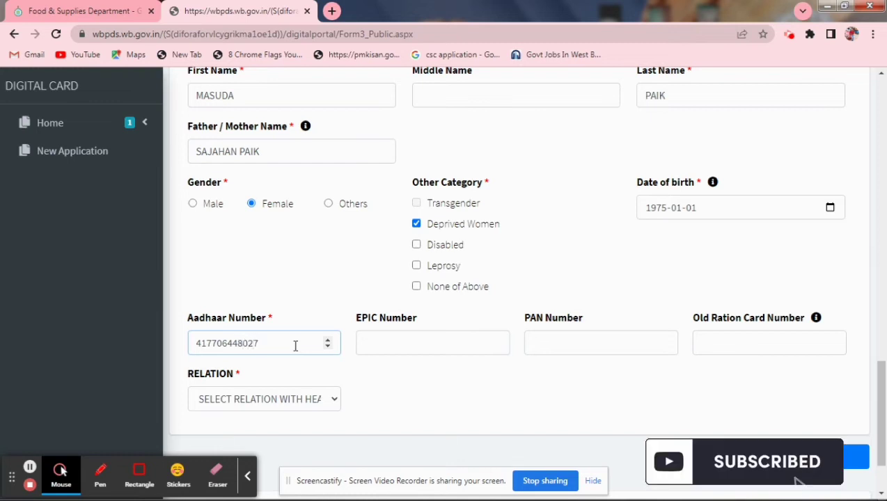
{"action": "left_click", "coordinate": [392, 343]}
{"action": "left_click", "coordinate": [618, 343]}
{"action": "left_click", "coordinate": [619, 343]}
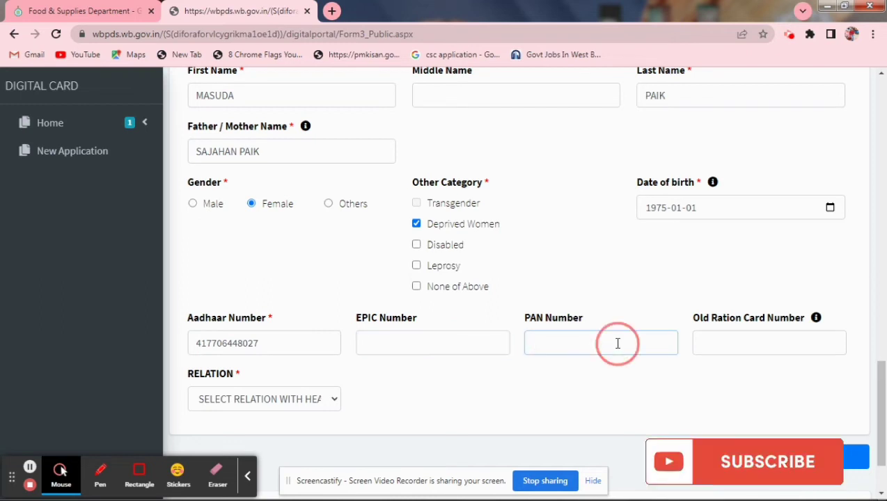
{"action": "left_click", "coordinate": [754, 343]}
{"action": "left_click", "coordinate": [754, 343]}
{"action": "left_click", "coordinate": [754, 343]}
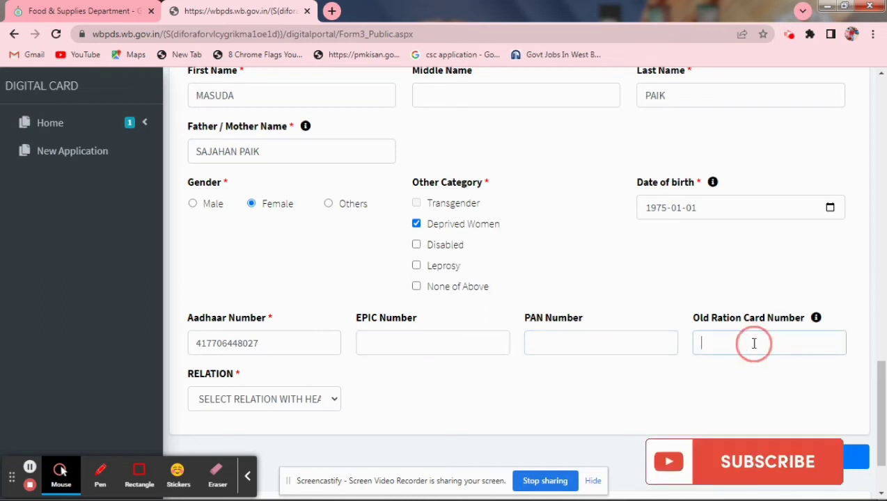
{"action": "scroll", "coordinate": [350, 358], "scroll_direction": "down", "scroll_amount": 1}
{"action": "scroll", "coordinate": [334, 355], "scroll_direction": "down", "scroll_amount": 1}
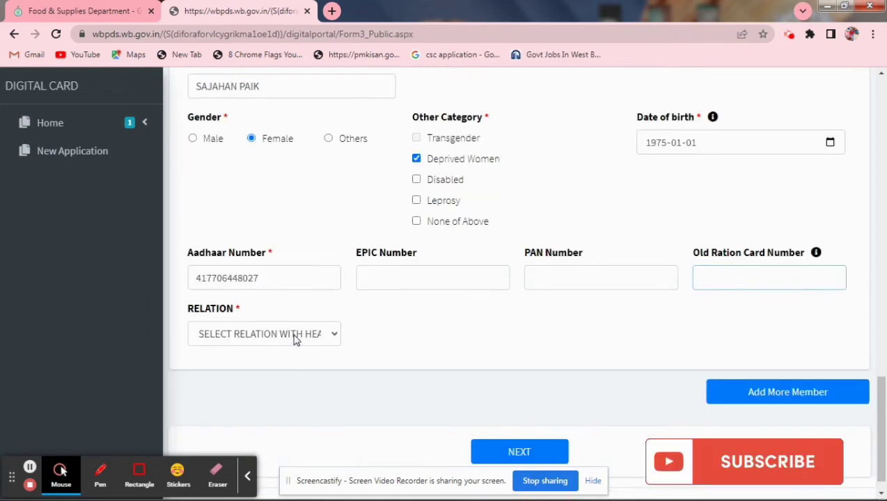
- Choose HUSBAND as the second member's relation to the head of family
{"action": "left_click", "coordinate": [296, 339]}
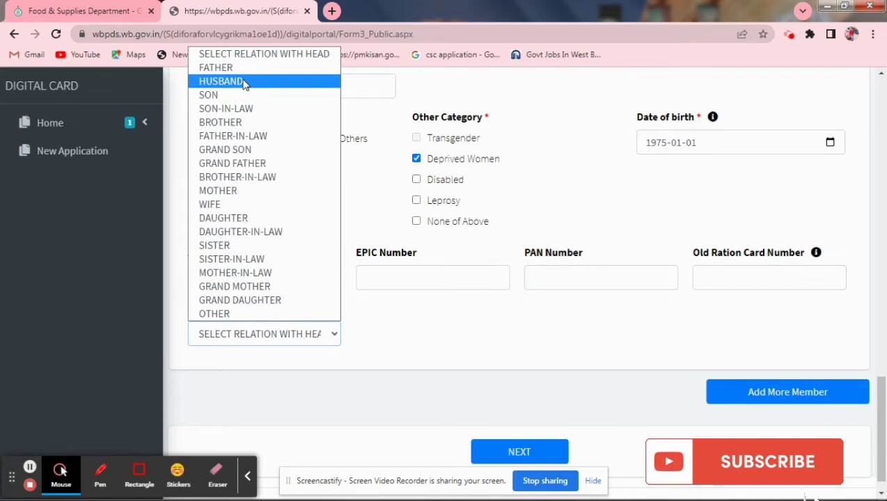
{"action": "left_click", "coordinate": [221, 82]}
{"action": "scroll", "coordinate": [537, 396], "scroll_direction": "down", "scroll_amount": 1}
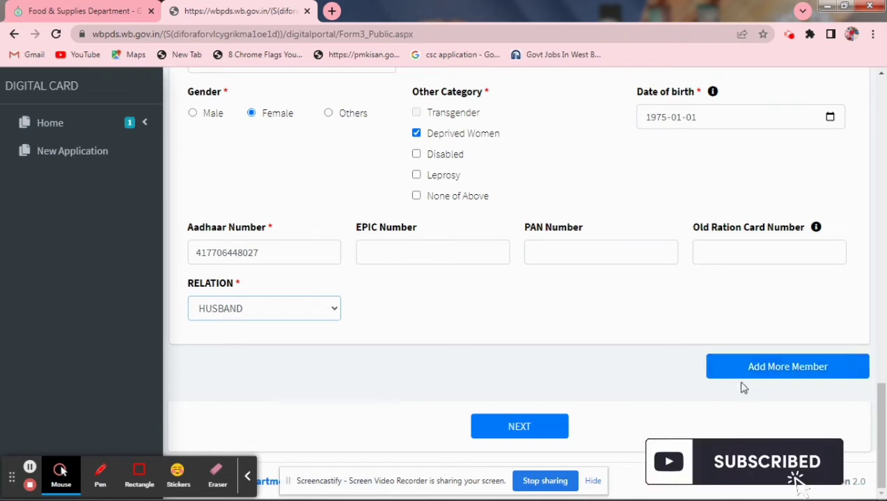
{"action": "scroll", "coordinate": [376, 327], "scroll_direction": "up", "scroll_amount": 2}
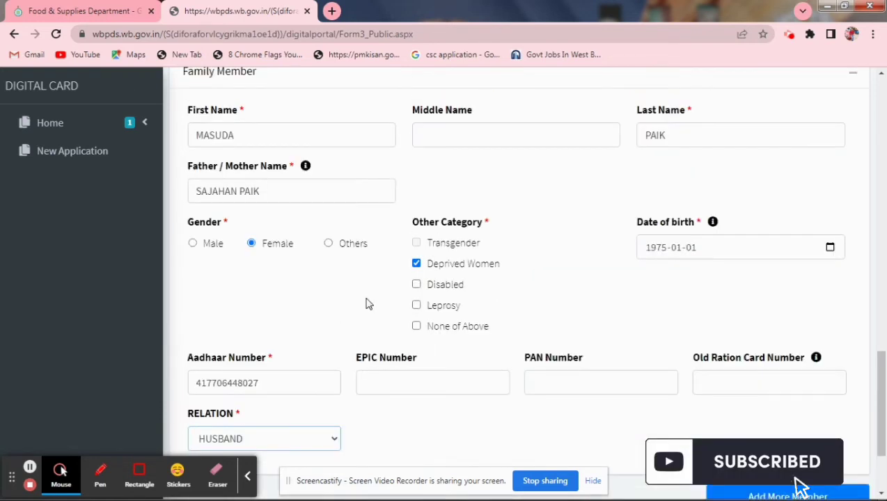
{"action": "scroll", "coordinate": [234, 253], "scroll_direction": "up", "scroll_amount": 2}
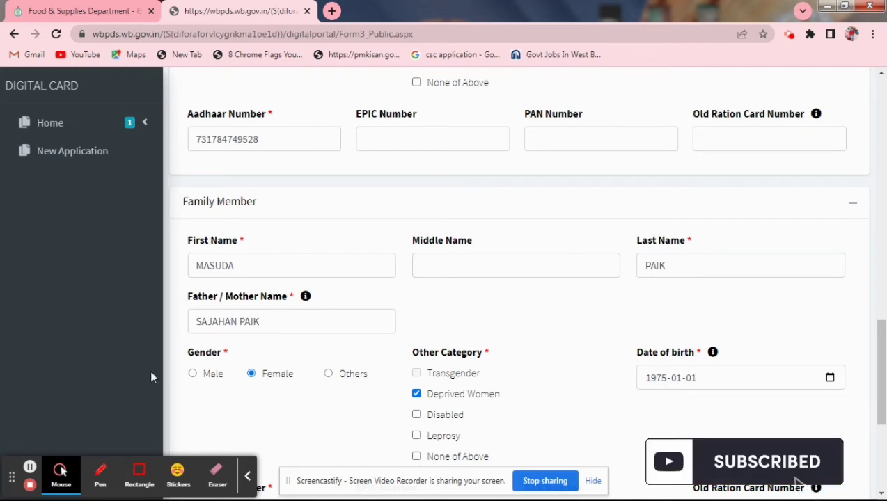
{"action": "scroll", "coordinate": [392, 376], "scroll_direction": "down", "scroll_amount": 3}
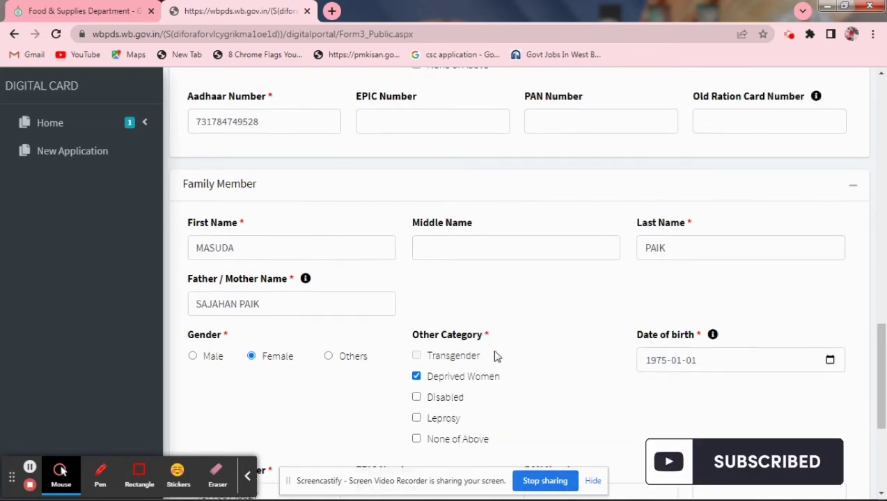
{"action": "scroll", "coordinate": [374, 375], "scroll_direction": "down", "scroll_amount": 1}
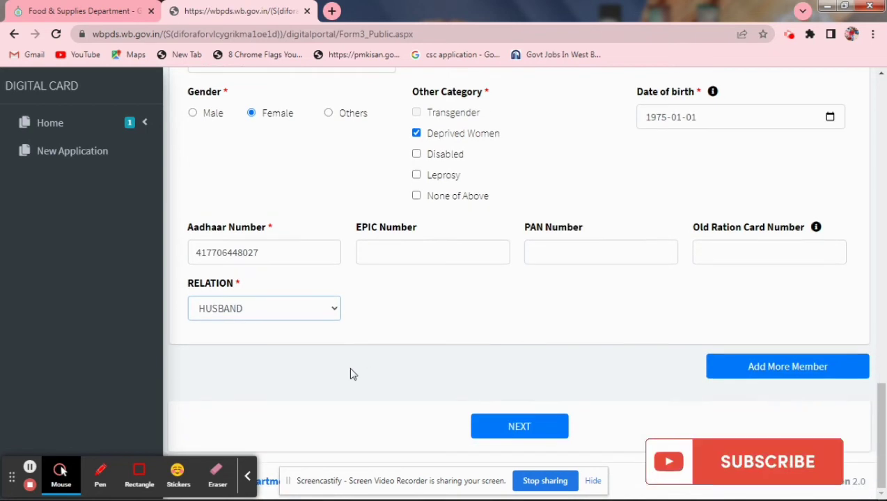
- Fix the 'Please Select Other Category' error by giving the head None of Above, then continue
{"action": "left_click", "coordinate": [518, 427]}
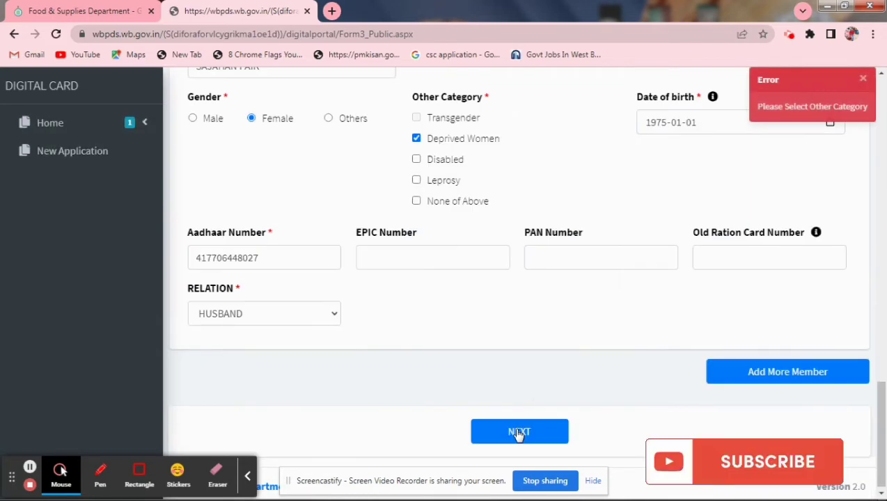
{"action": "scroll", "coordinate": [536, 438], "scroll_direction": "up", "scroll_amount": 4}
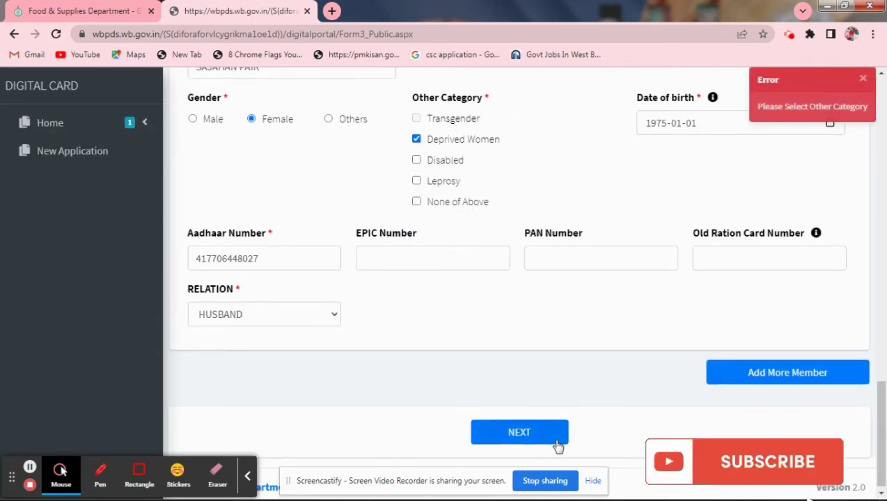
{"action": "scroll", "coordinate": [527, 444], "scroll_direction": "up", "scroll_amount": 3}
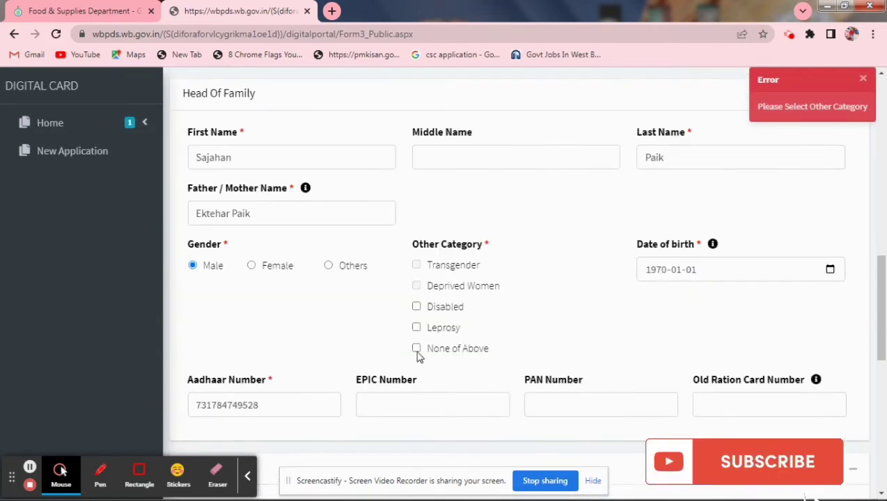
{"action": "left_click", "coordinate": [417, 349]}
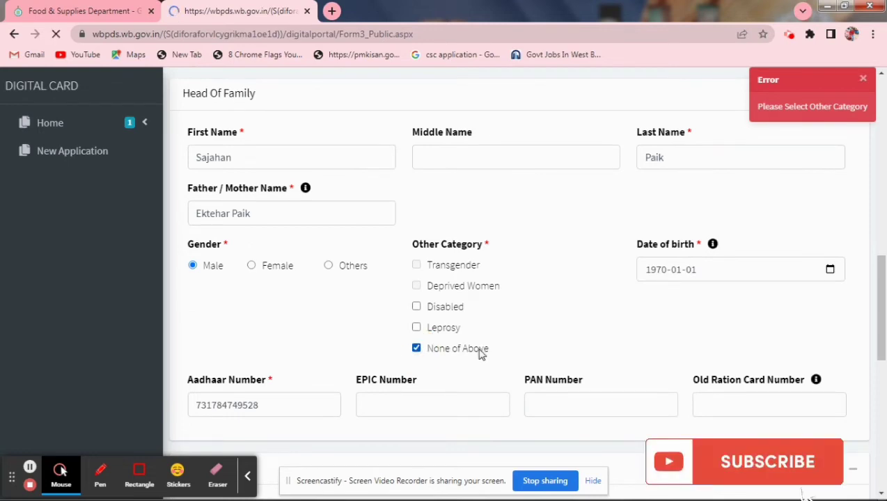
{"action": "scroll", "coordinate": [476, 348], "scroll_direction": "down", "scroll_amount": 2}
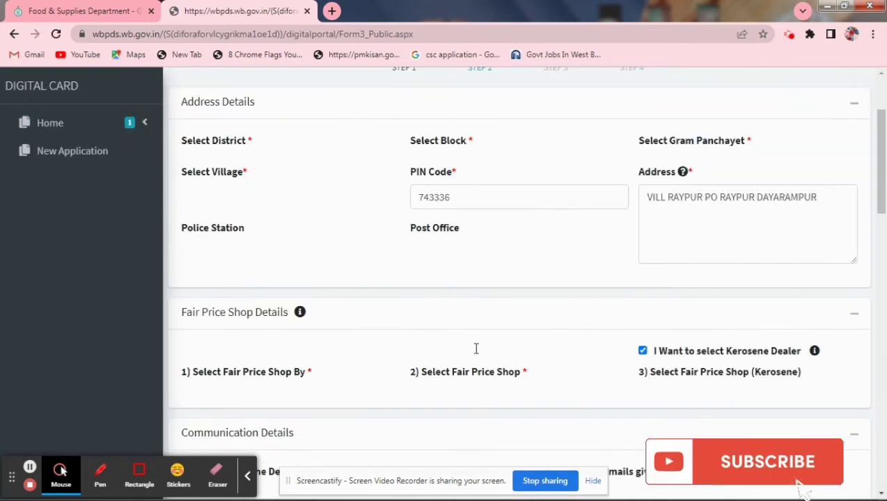
{"action": "scroll", "coordinate": [476, 348], "scroll_direction": "down", "scroll_amount": 10}
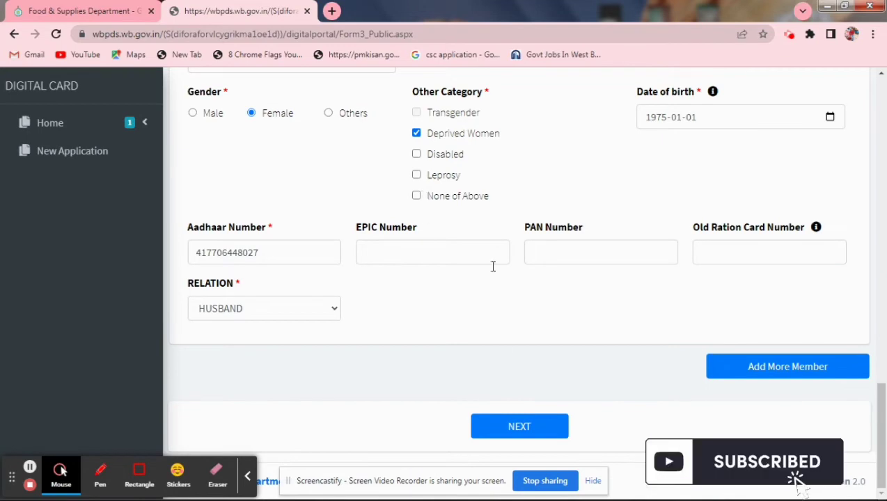
{"action": "left_click", "coordinate": [534, 427]}
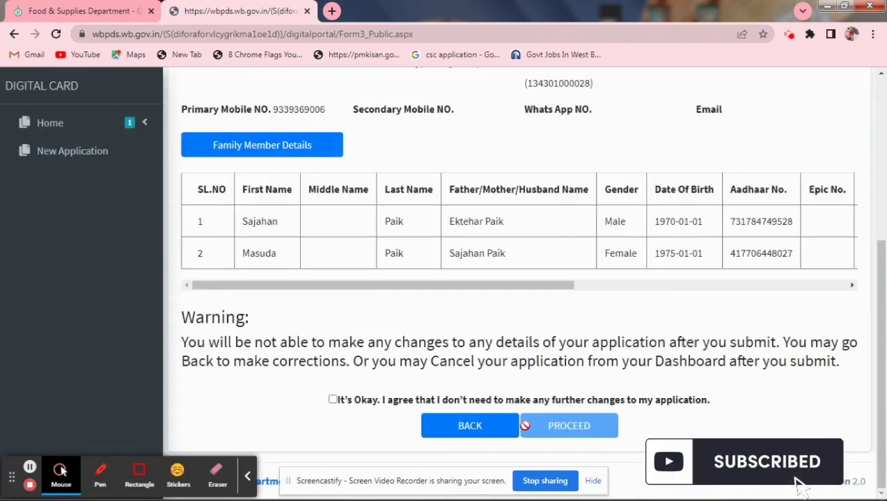
- Review both members, tick 'It's Okay, I agree' and proceed
{"action": "scroll", "coordinate": [455, 338], "scroll_direction": "up", "scroll_amount": 3}
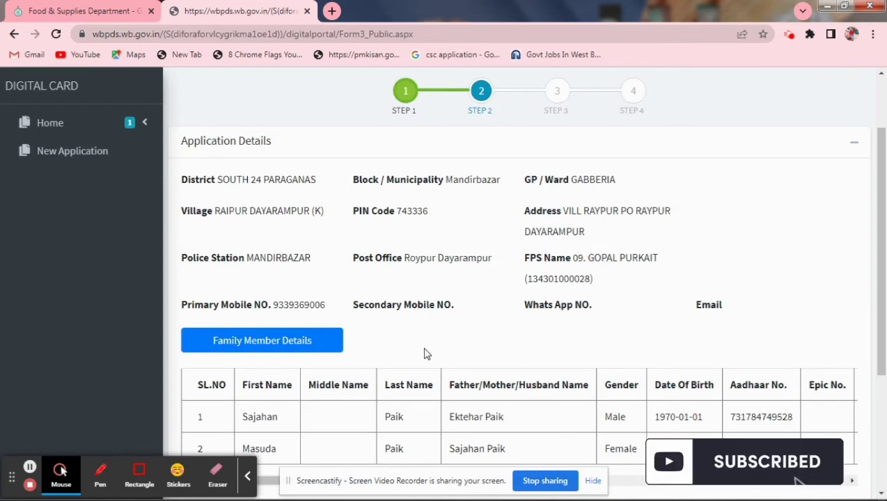
{"action": "scroll", "coordinate": [426, 354], "scroll_direction": "up", "scroll_amount": 1}
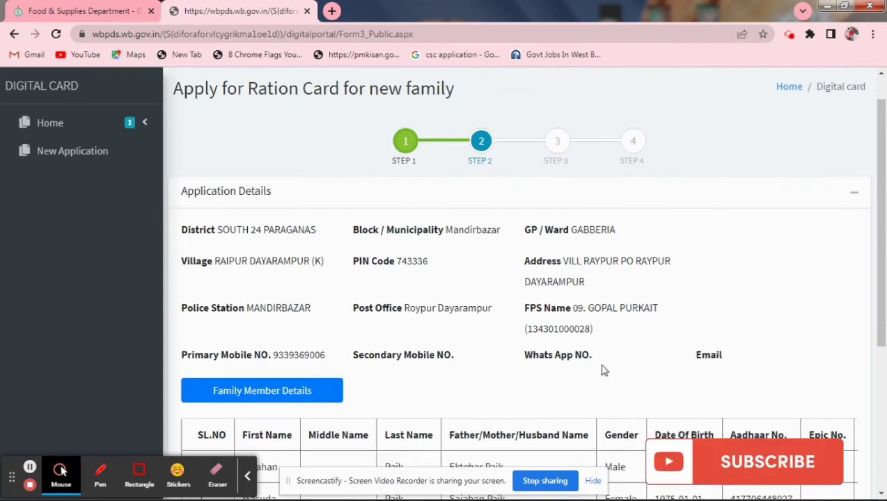
{"action": "scroll", "coordinate": [604, 370], "scroll_direction": "down", "scroll_amount": 3}
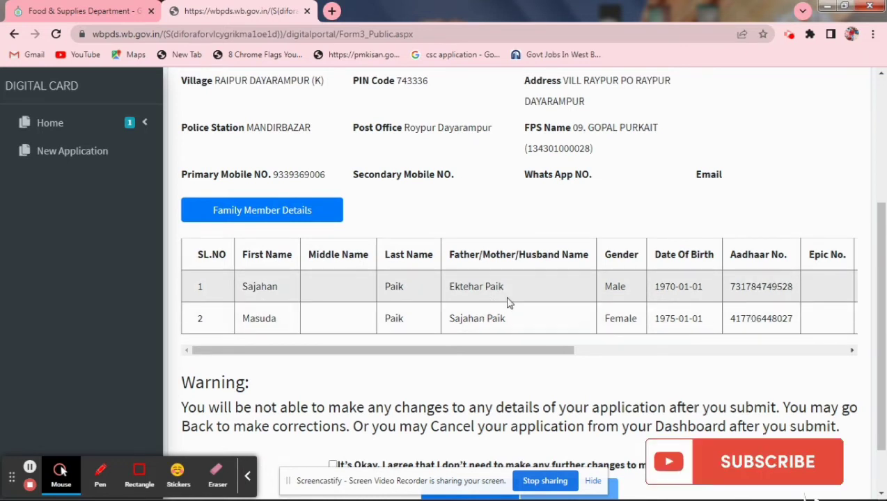
{"action": "scroll", "coordinate": [507, 302], "scroll_direction": "down", "scroll_amount": 1}
{"action": "left_click", "coordinate": [333, 401]}
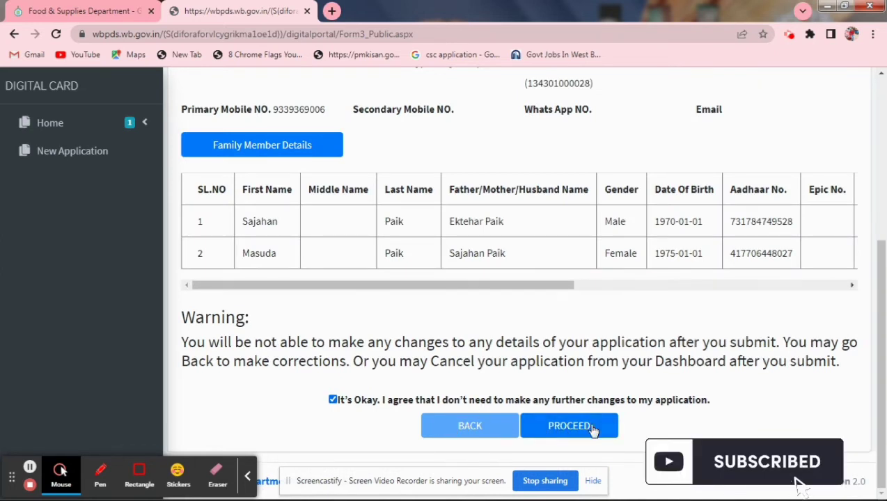
{"action": "left_click", "coordinate": [571, 433]}
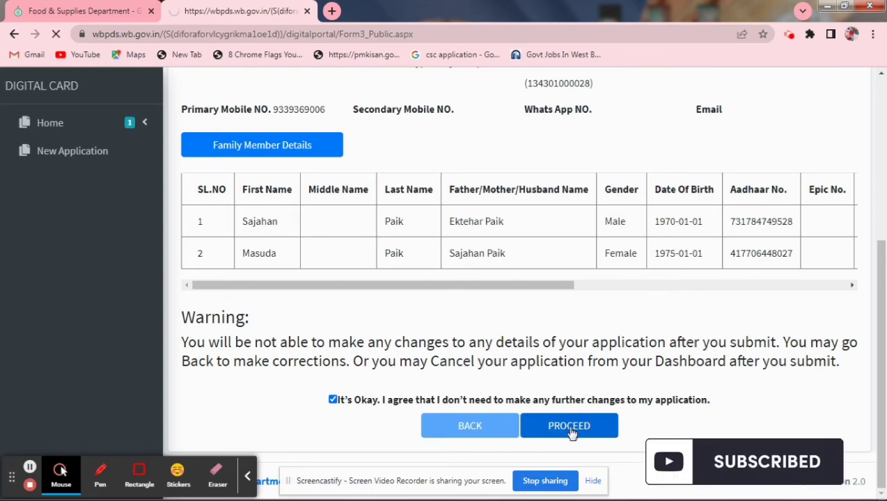
- Scroll the Step 3 Upload Files table to view all document columns
{"action": "scroll", "coordinate": [561, 432], "scroll_direction": "down", "scroll_amount": 4}
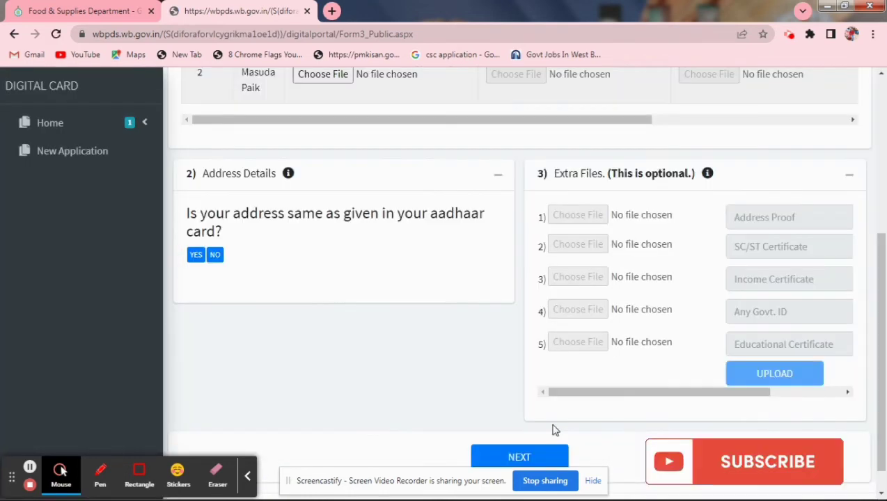
{"action": "scroll", "coordinate": [478, 318], "scroll_direction": "up", "scroll_amount": 4}
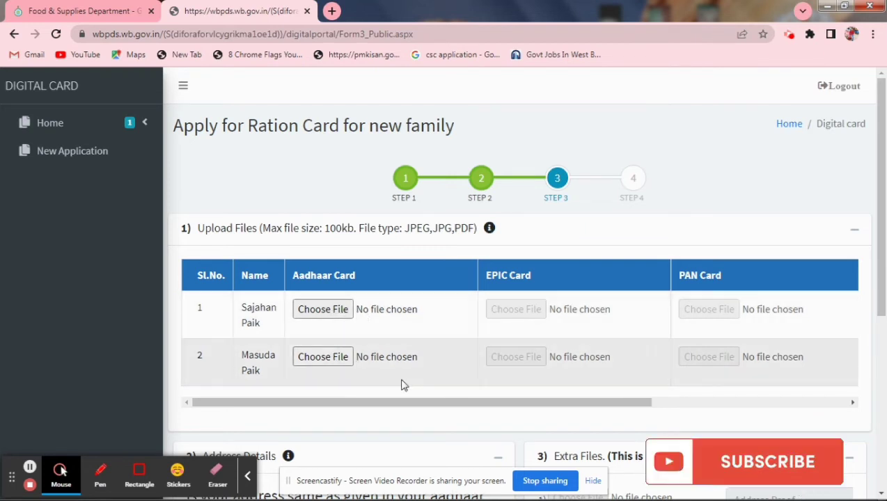
{"action": "left_click_drag", "start_coordinate": [382, 405], "coordinate": [727, 370]}
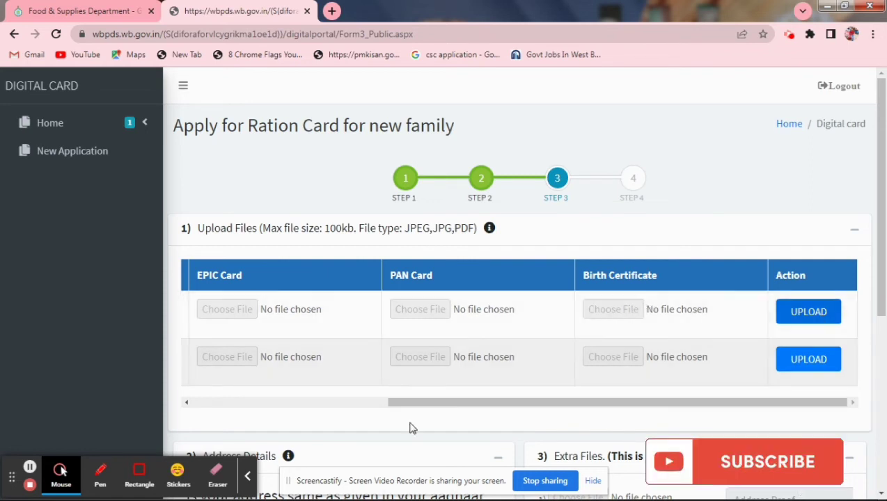
{"action": "left_click_drag", "start_coordinate": [499, 404], "coordinate": [153, 411]}
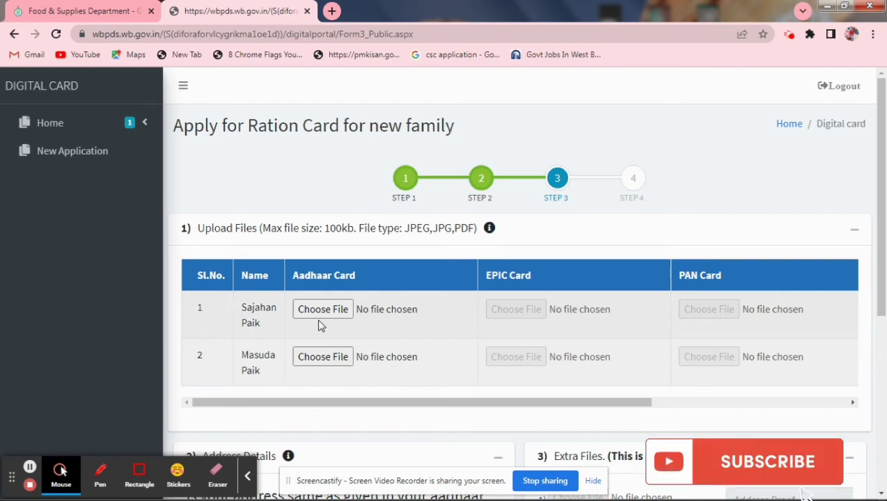
- Browse to E:\All Docment\Ration Card for the first member's Aadhaar Card file
{"action": "left_click", "coordinate": [311, 314]}
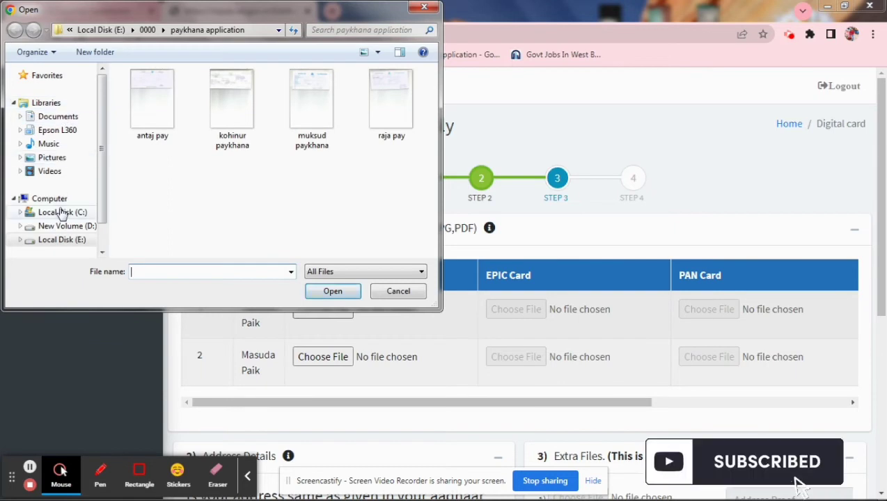
{"action": "left_click", "coordinate": [60, 226]}
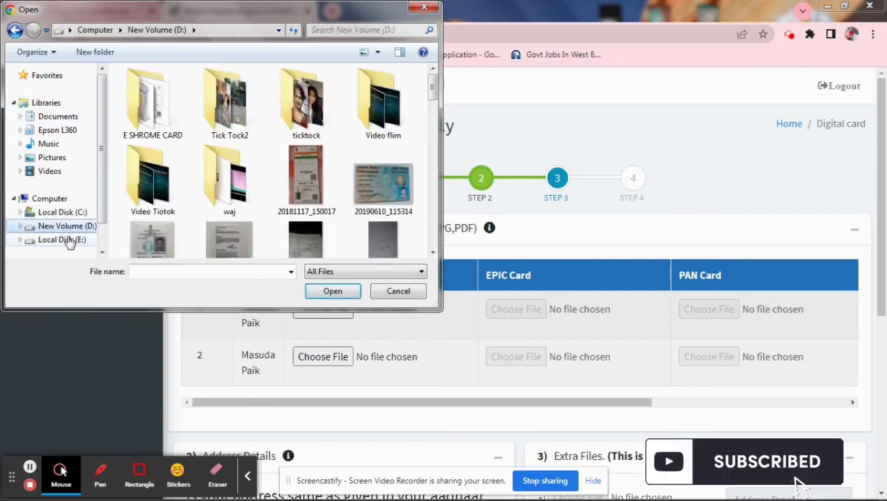
{"action": "left_click", "coordinate": [63, 240]}
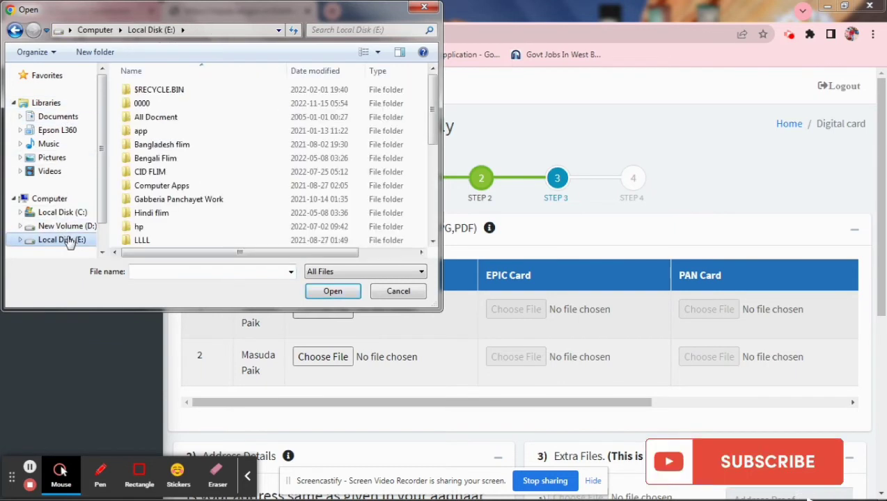
{"action": "double_click", "coordinate": [140, 104]}
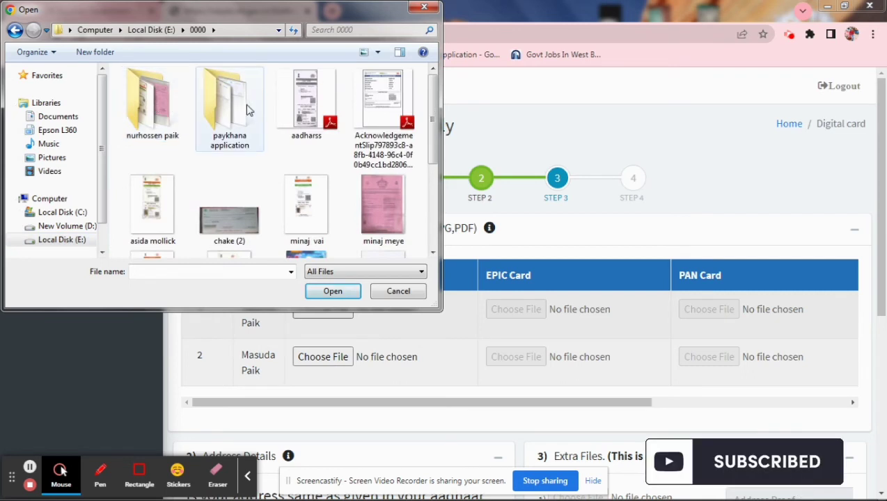
{"action": "scroll", "coordinate": [254, 130], "scroll_direction": "down", "scroll_amount": 1}
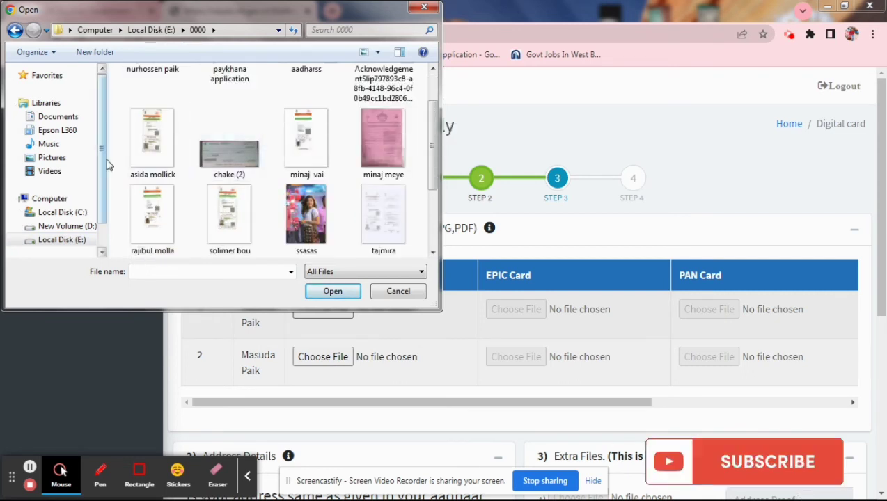
{"action": "left_click", "coordinate": [67, 226]}
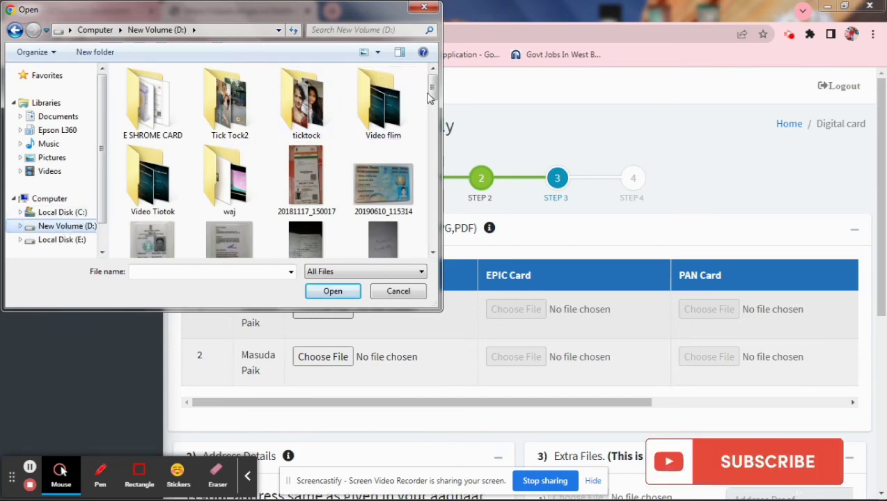
{"action": "scroll", "coordinate": [432, 96], "scroll_direction": "down", "scroll_amount": 3}
{"action": "scroll", "coordinate": [430, 96], "scroll_direction": "up", "scroll_amount": 3}
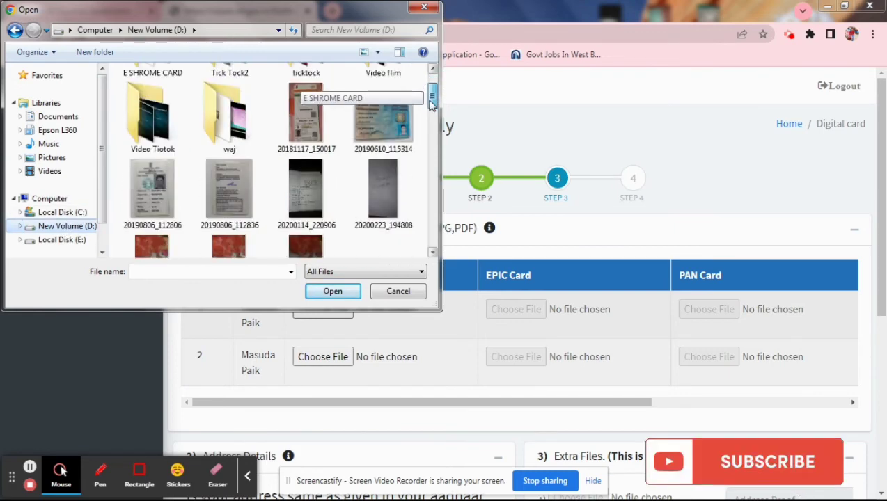
{"action": "left_click", "coordinate": [78, 241]}
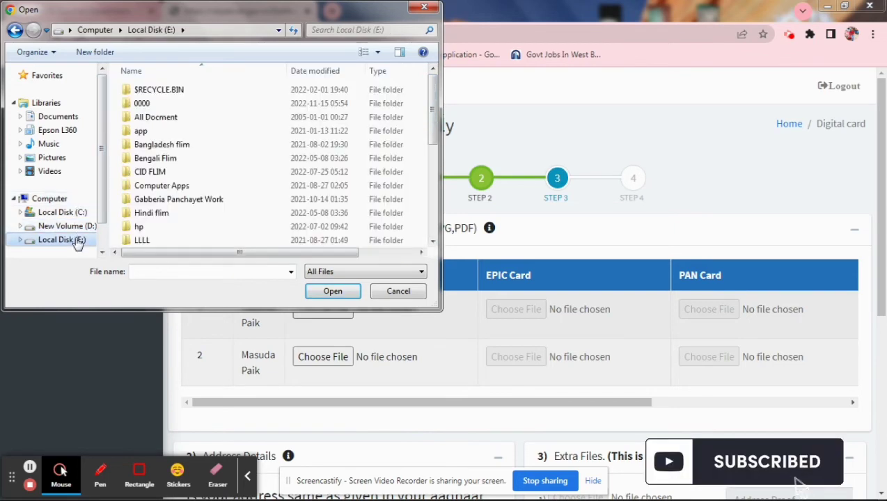
{"action": "double_click", "coordinate": [156, 117]}
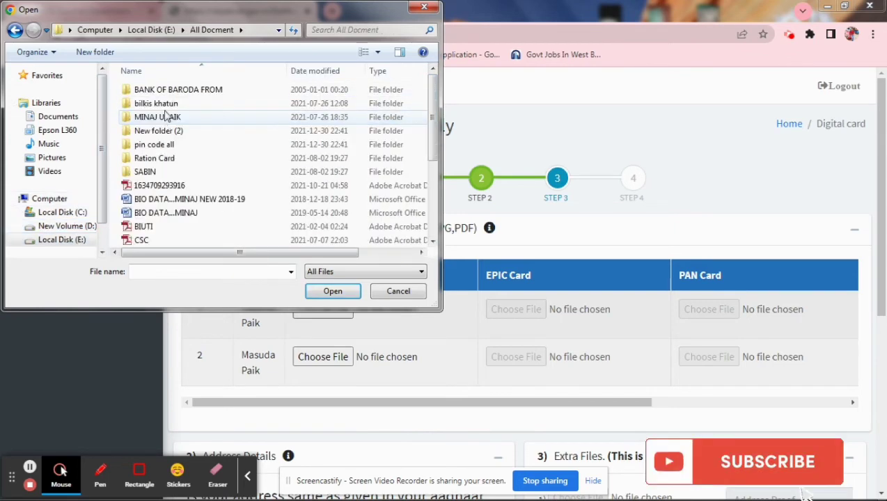
{"action": "left_click", "coordinate": [165, 115]}
{"action": "double_click", "coordinate": [163, 119]}
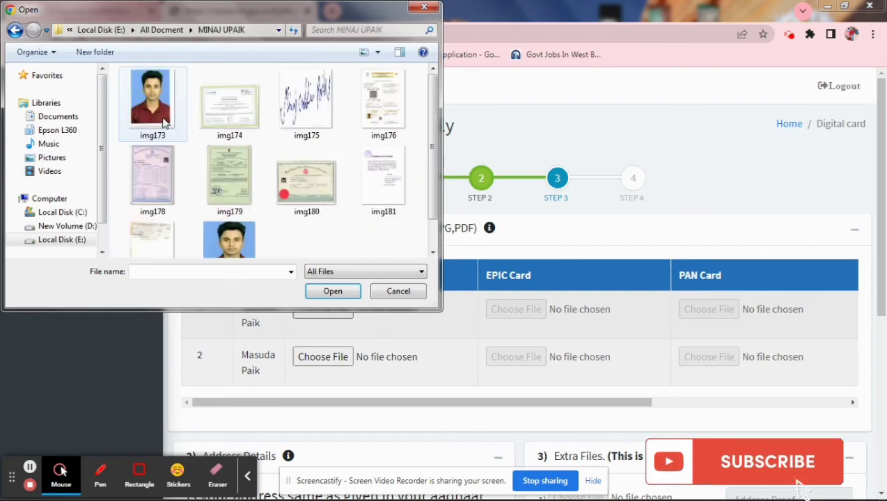
{"action": "left_click", "coordinate": [14, 29]}
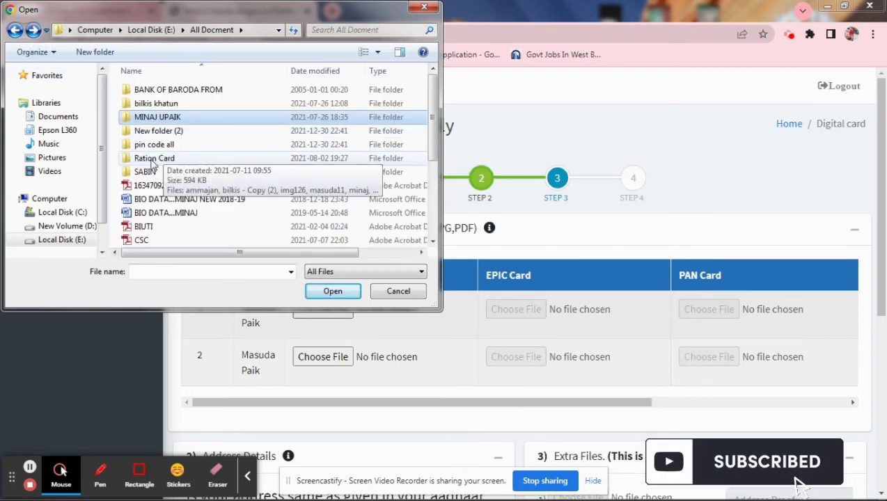
{"action": "double_click", "coordinate": [129, 160]}
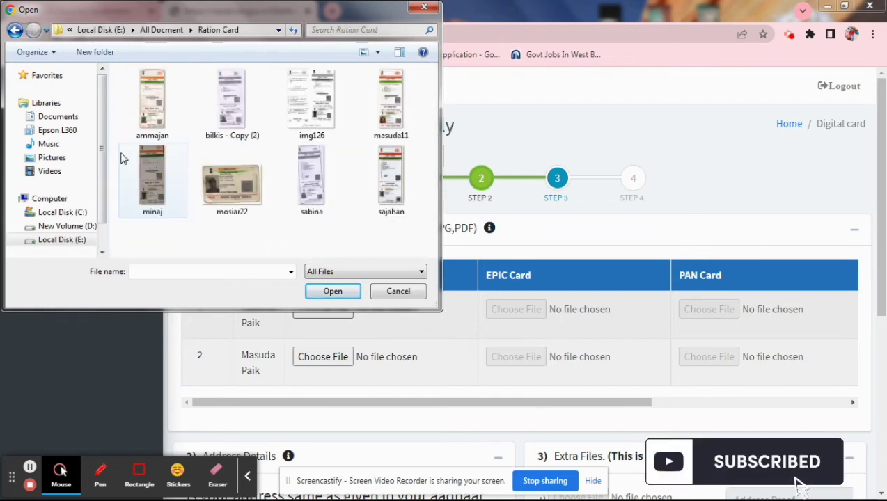
- Select the first member's Aadhaar image and upload it in row 1
{"action": "left_click", "coordinate": [390, 178]}
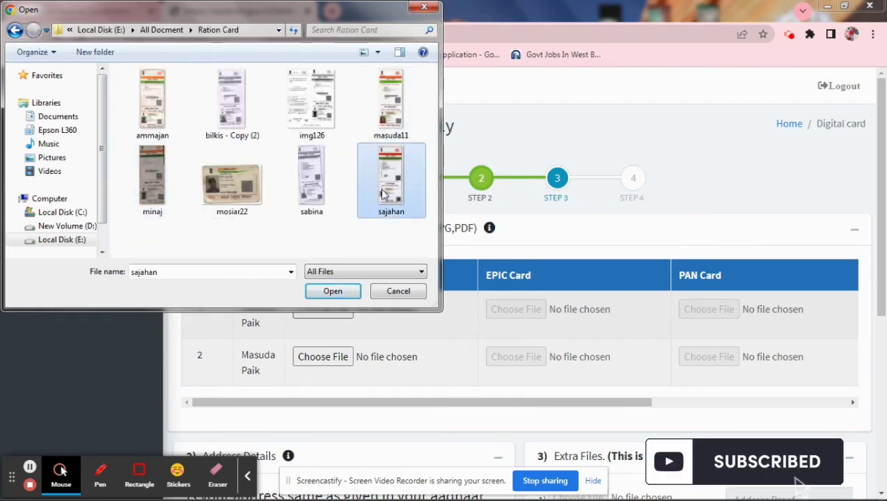
{"action": "left_click", "coordinate": [327, 292]}
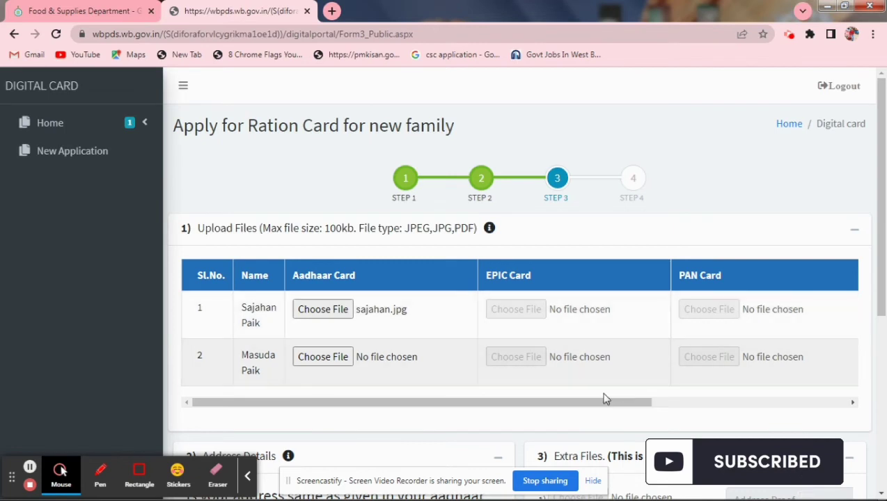
{"action": "left_click_drag", "start_coordinate": [586, 403], "coordinate": [834, 378]}
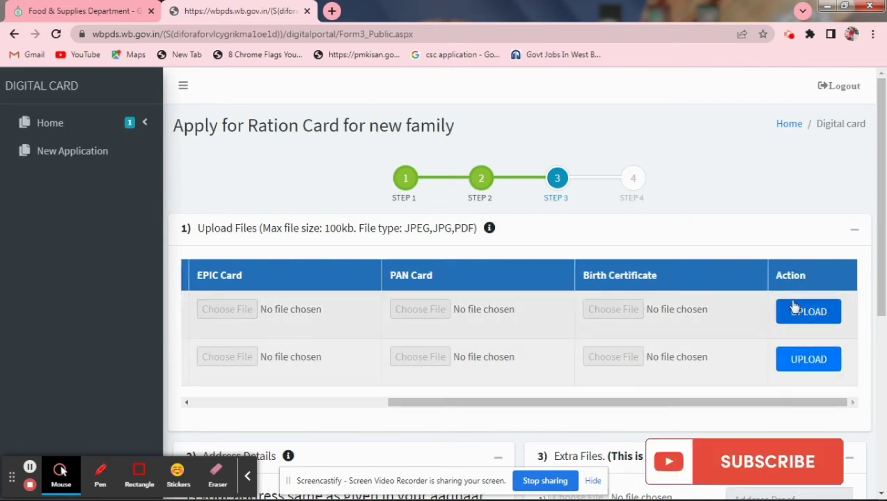
{"action": "left_click", "coordinate": [804, 318]}
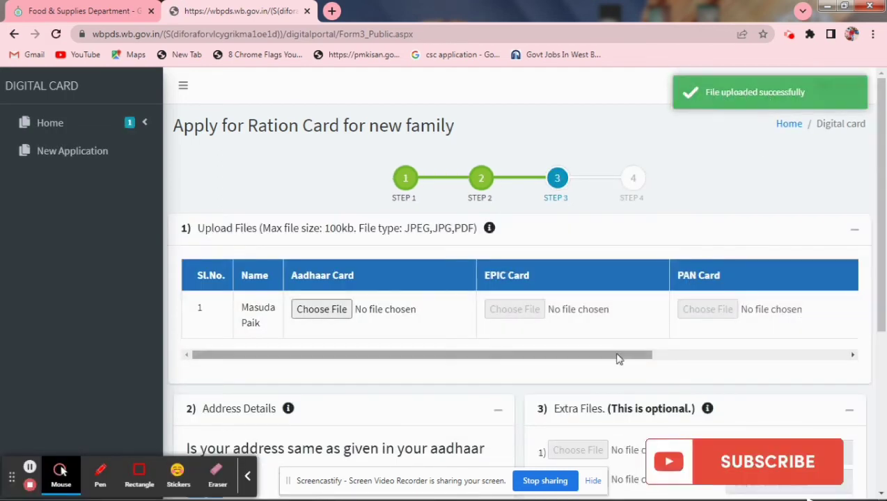
- Choose the second member's Aadhaar image from the Ration Card folder and upload it
{"action": "left_click", "coordinate": [592, 358]}
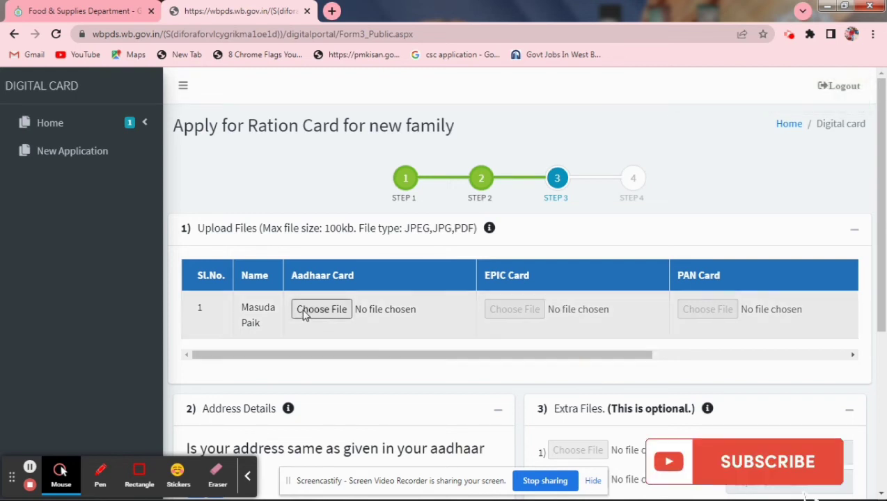
{"action": "left_click", "coordinate": [306, 313]}
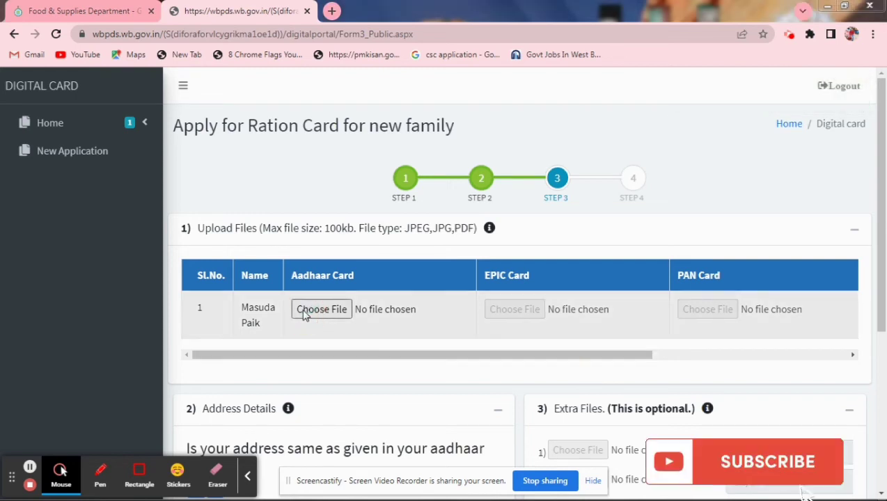
{"action": "left_click", "coordinate": [390, 105]}
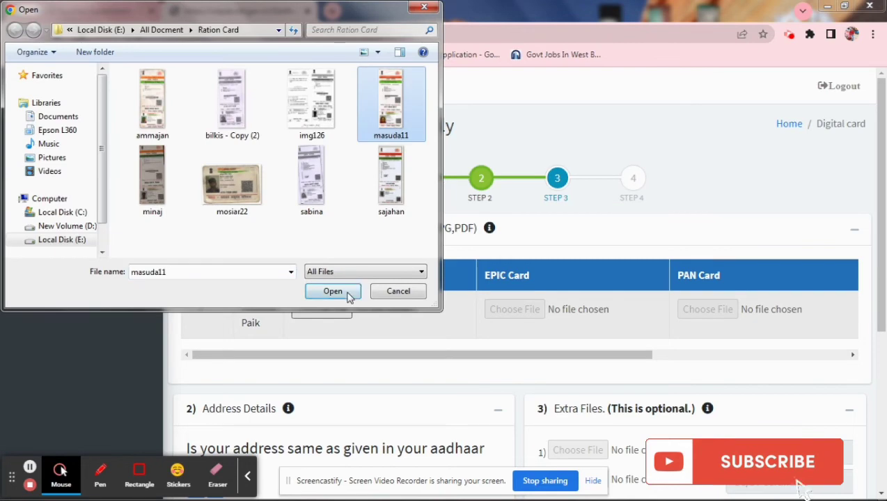
{"action": "left_click", "coordinate": [332, 291]}
{"action": "left_click_drag", "start_coordinate": [612, 355], "coordinate": [805, 352]}
{"action": "left_click", "coordinate": [799, 315]}
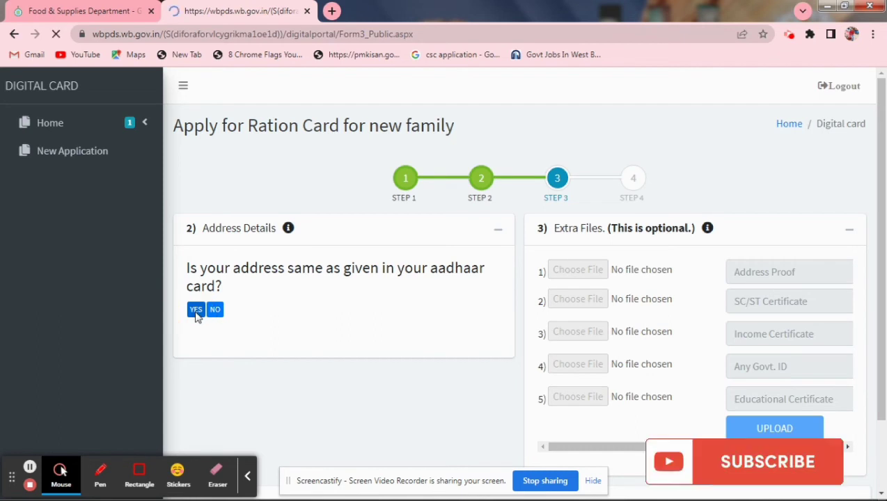
- Try to proceed past Step 3, then select the first member's Aadhaar address for the family
{"action": "scroll", "coordinate": [251, 301], "scroll_direction": "down", "scroll_amount": 1}
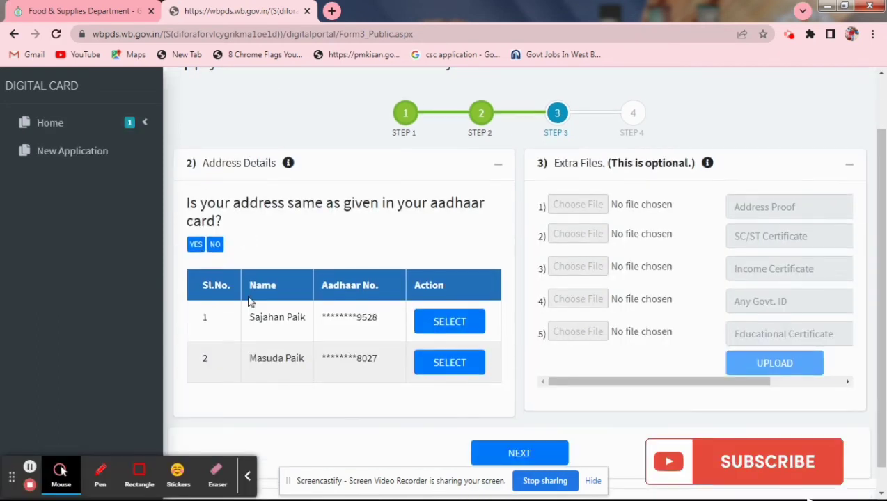
{"action": "scroll", "coordinate": [251, 301], "scroll_direction": "down", "scroll_amount": 1}
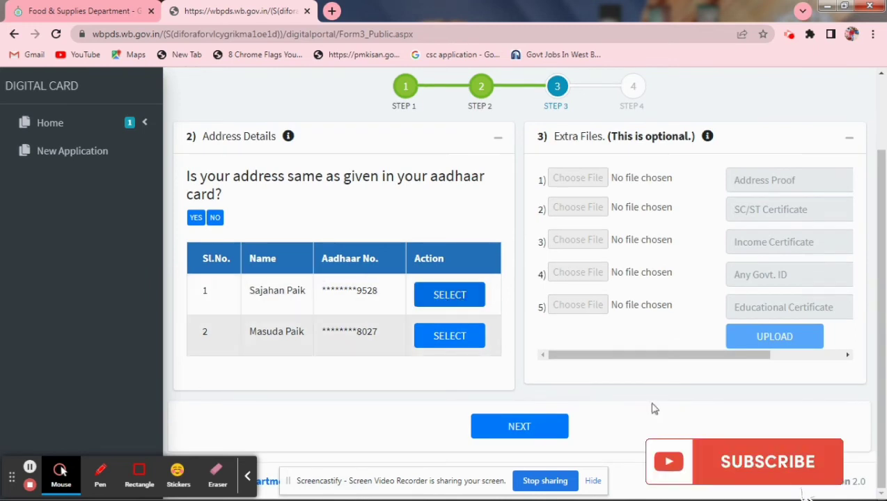
{"action": "left_click", "coordinate": [527, 429]}
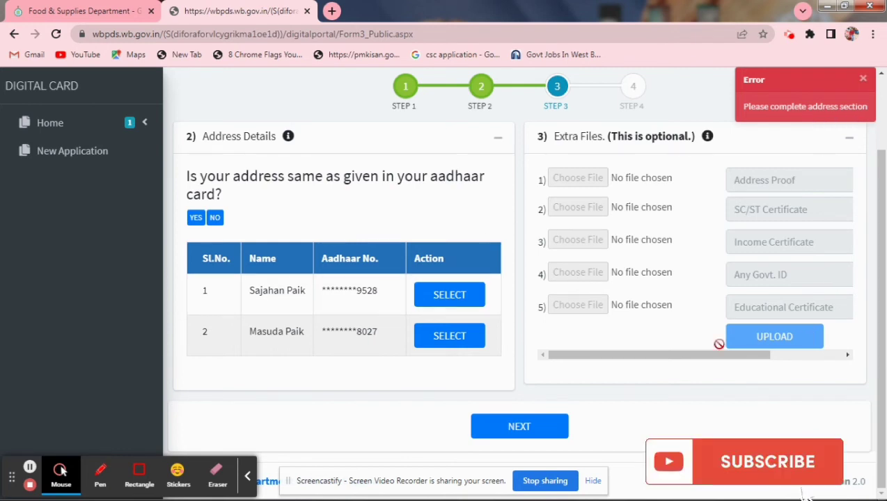
{"action": "left_click_drag", "start_coordinate": [679, 357], "coordinate": [867, 350]}
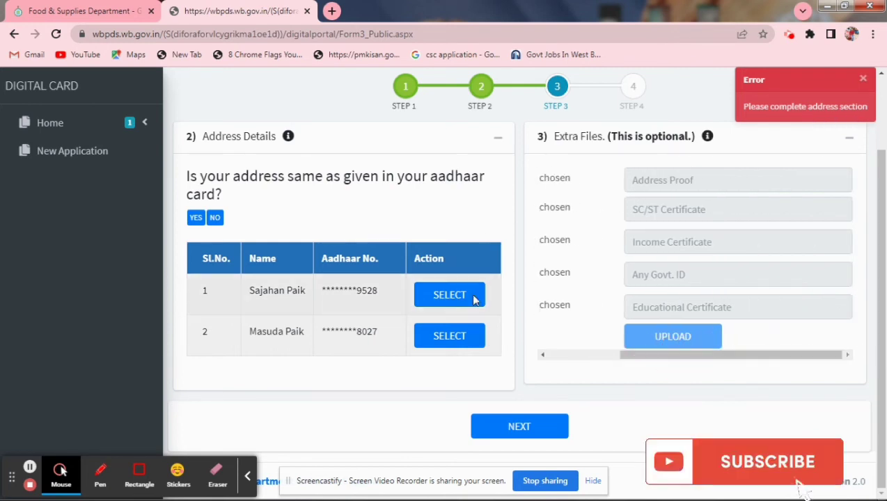
{"action": "left_click", "coordinate": [450, 296]}
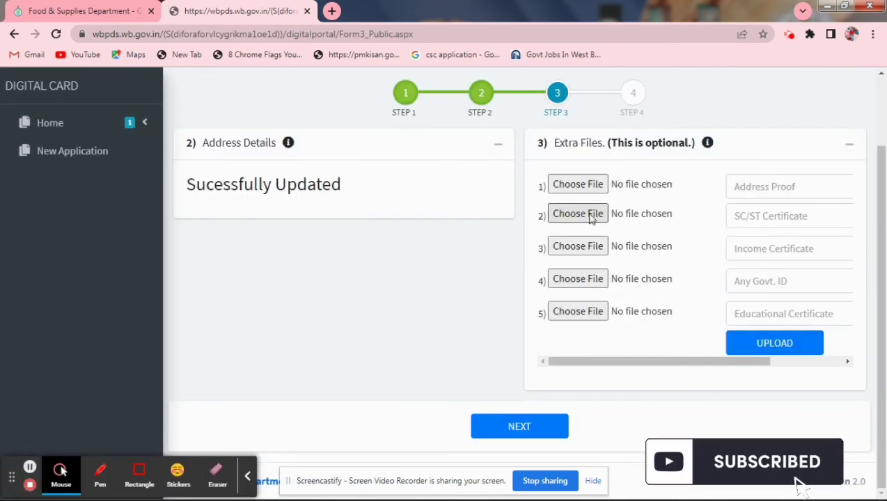
- Attach and upload the sajahan image as the first extra file, describing it as 'AADHAR C'
{"action": "left_click", "coordinate": [581, 189]}
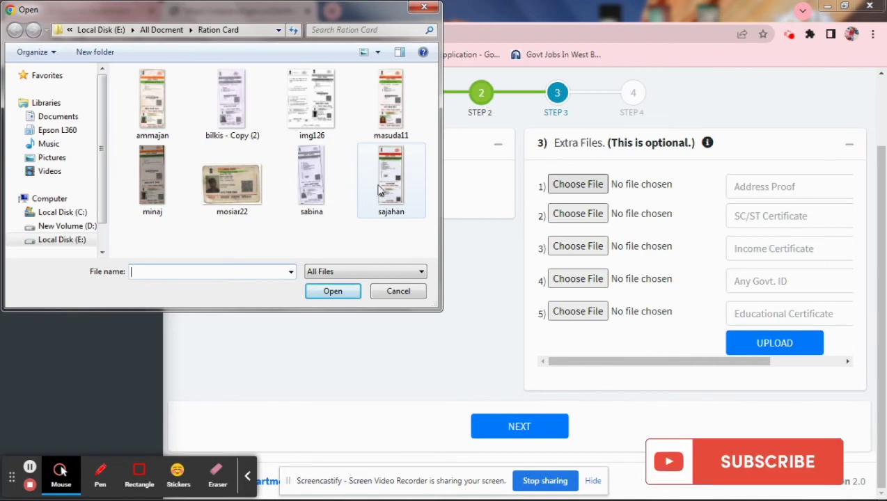
{"action": "left_click", "coordinate": [395, 197]}
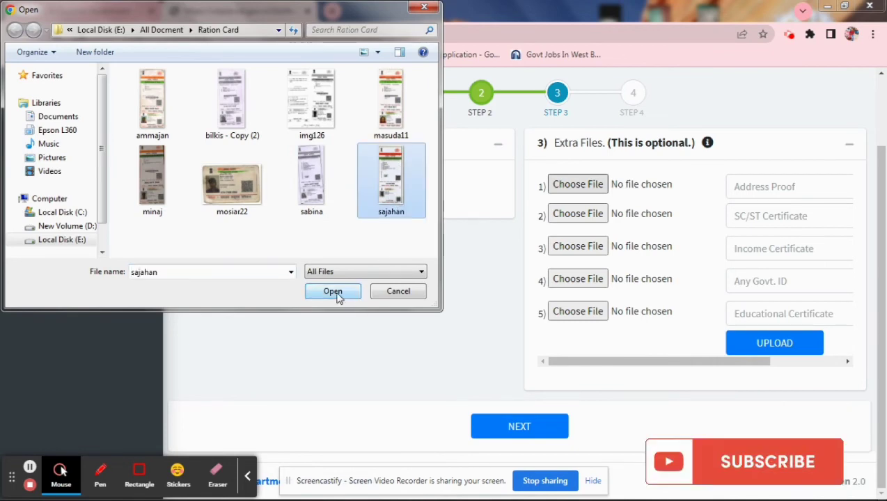
{"action": "left_click", "coordinate": [354, 295]}
{"action": "left_click", "coordinate": [777, 350]}
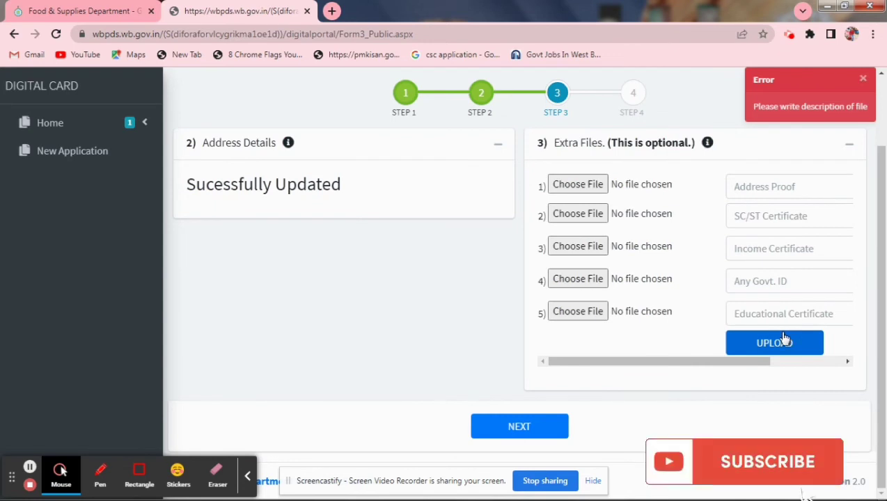
{"action": "left_click", "coordinate": [791, 185]}
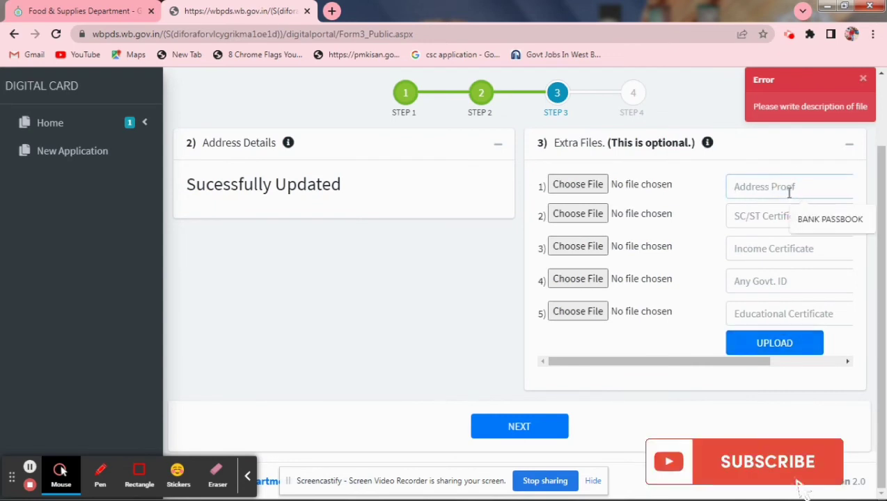
{"action": "type", "text": "AA"}
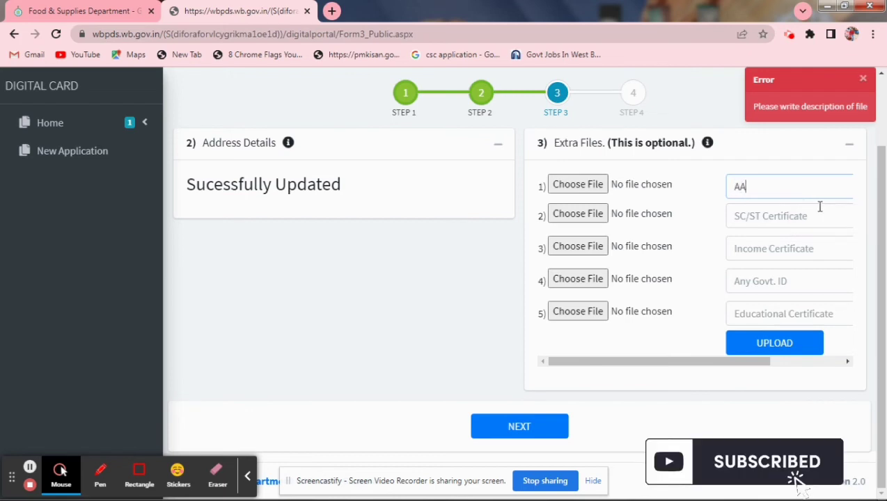
{"action": "type", "text": "DHAR CAD"}
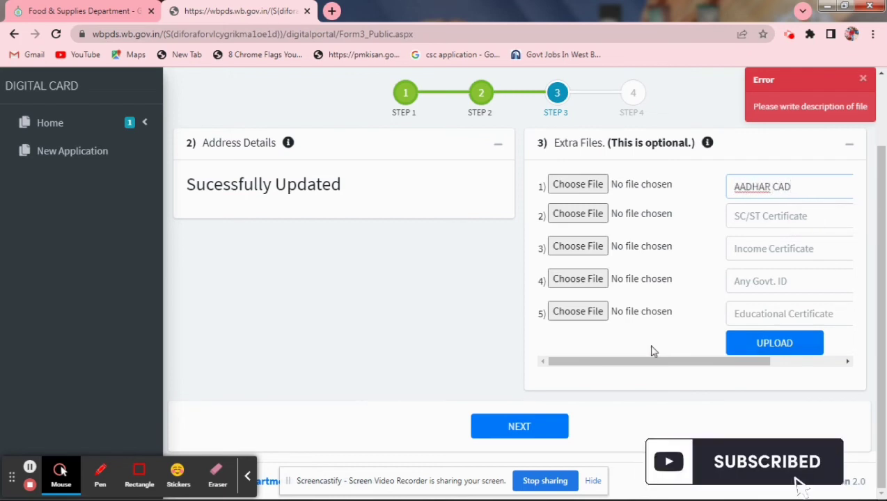
- Re-attach and upload the described sajahan file, then continue to the Step 4 confirmation
{"action": "left_click", "coordinate": [570, 185]}
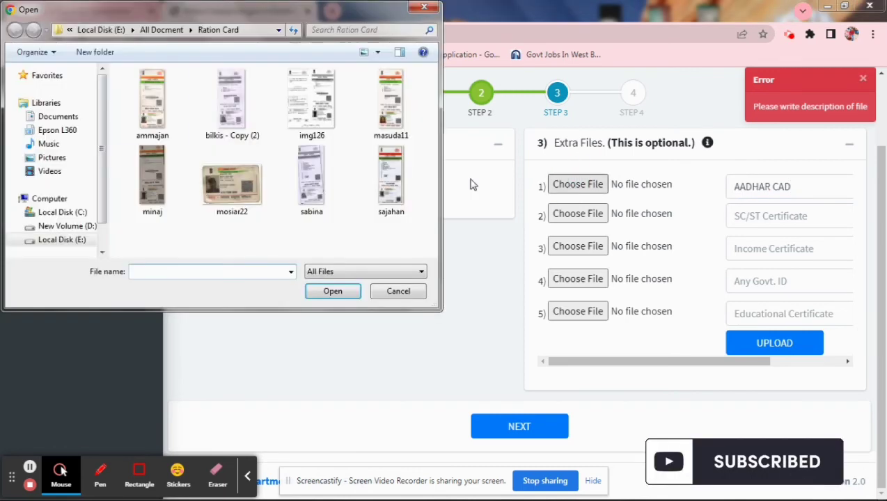
{"action": "left_click", "coordinate": [392, 176]}
{"action": "left_click", "coordinate": [332, 291]}
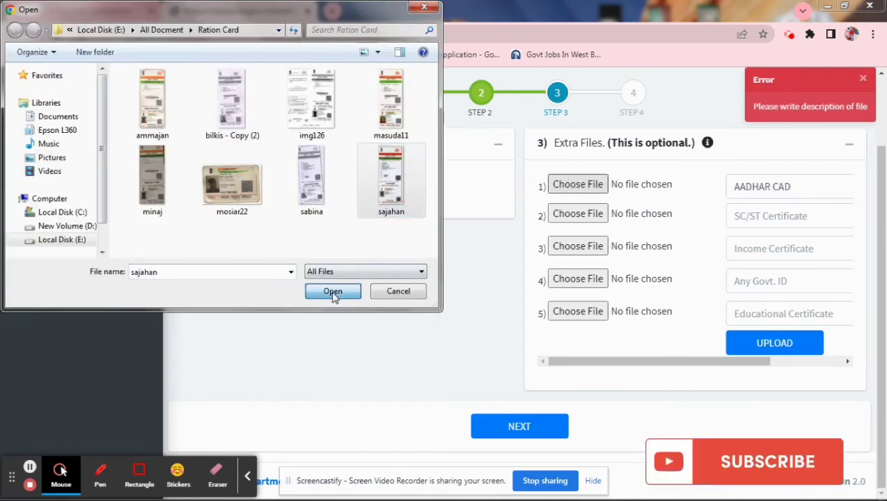
{"action": "left_click", "coordinate": [784, 344]}
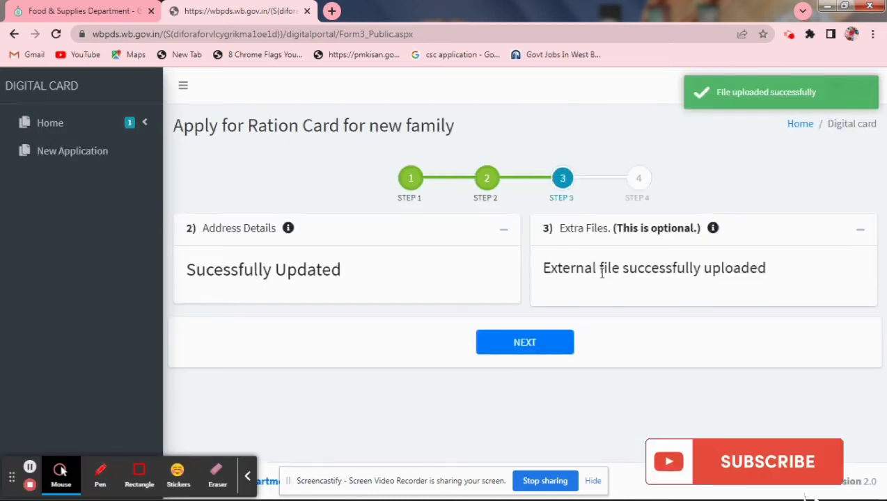
{"action": "left_click", "coordinate": [536, 348]}
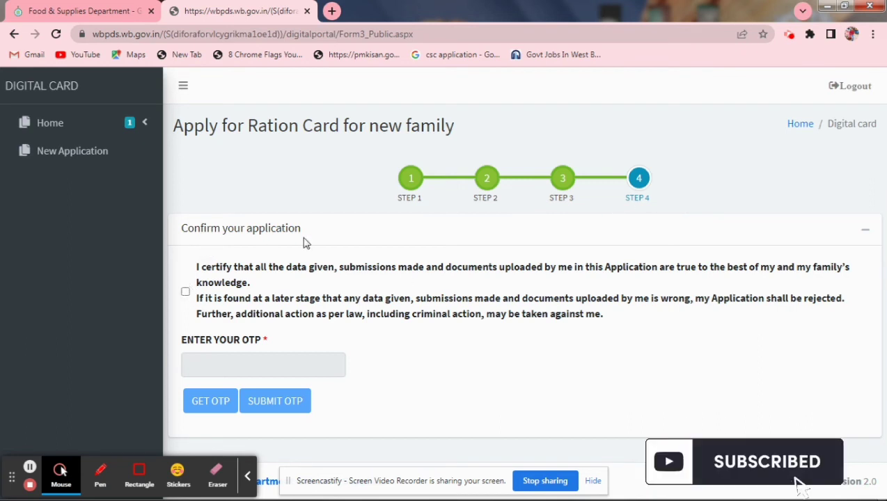
- Tick the certification declaration and request the confirmation OTP
{"action": "left_click", "coordinate": [186, 293]}
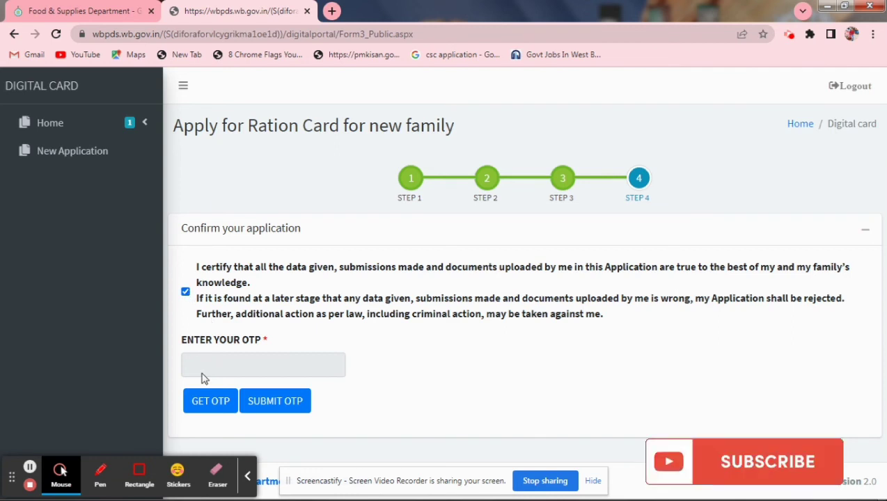
{"action": "left_click", "coordinate": [210, 408]}
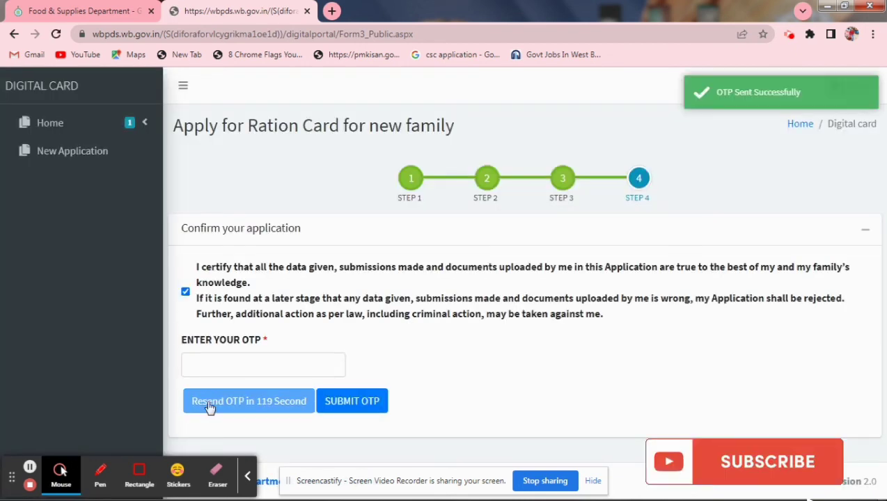
{"action": "left_click", "coordinate": [265, 368]}
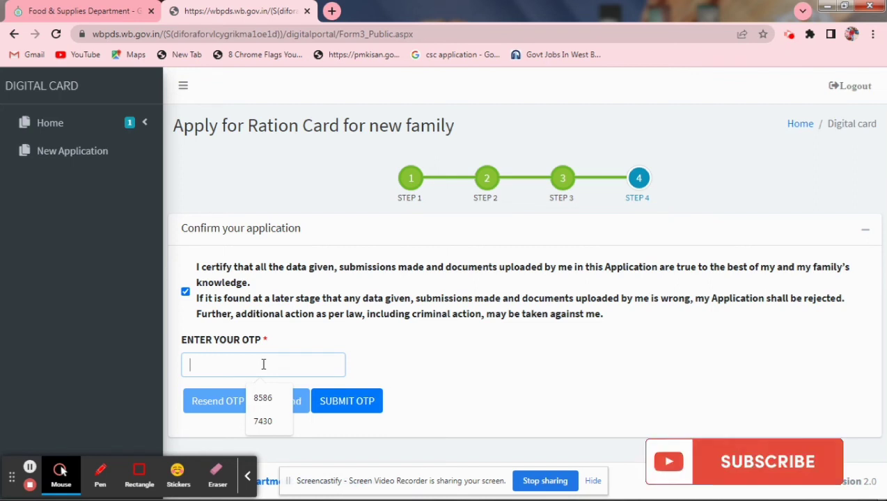
{"action": "left_click", "coordinate": [461, 365]}
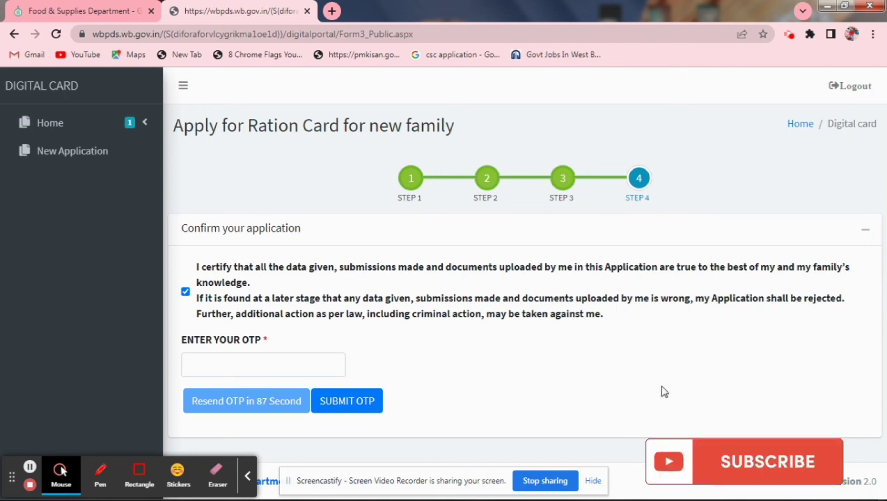
{"action": "left_click", "coordinate": [297, 362]}
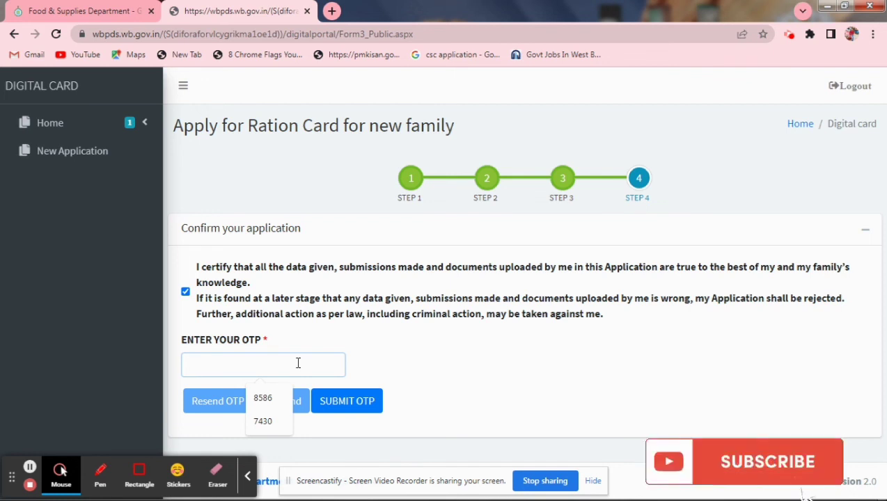
{"action": "left_click", "coordinate": [517, 388]}
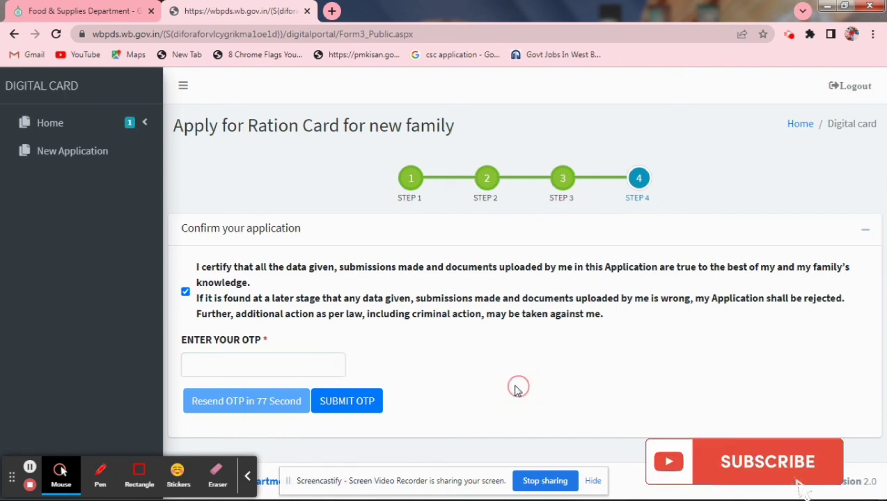
- Enter the received OTP and submit it to finalise the ration card application
{"action": "left_click", "coordinate": [319, 365]}
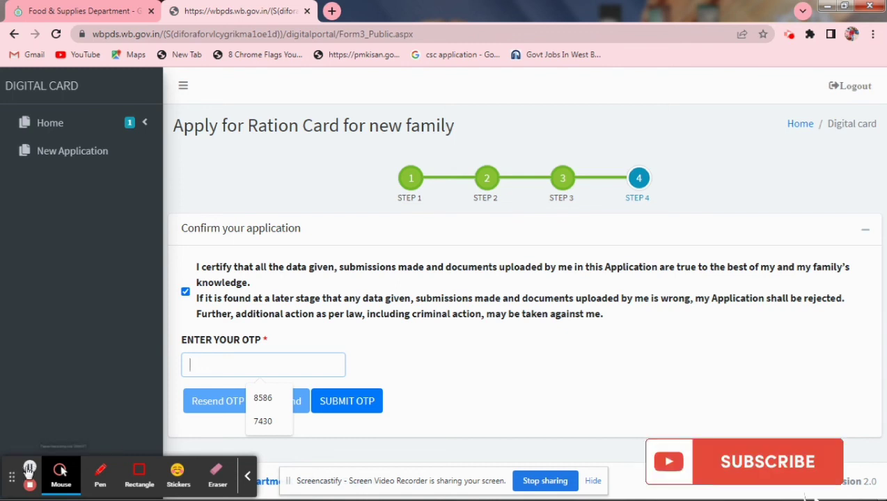
{"action": "left_click", "coordinate": [31, 468]}
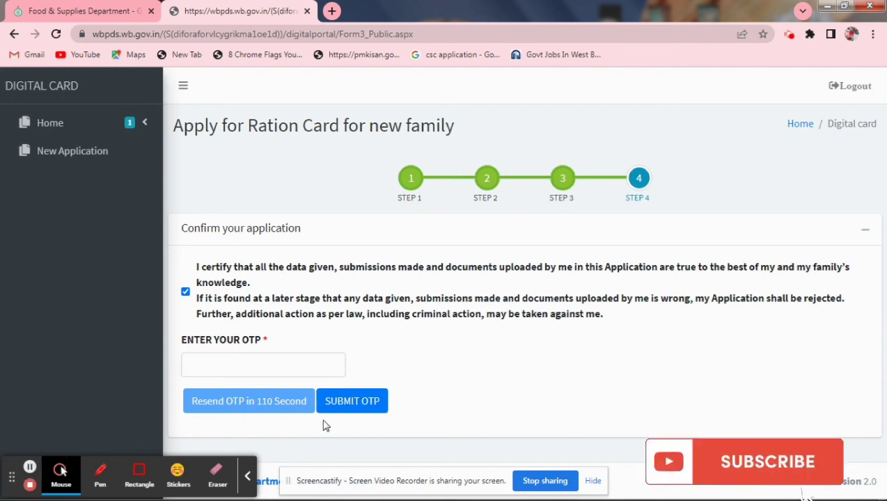
{"action": "left_click", "coordinate": [241, 369]}
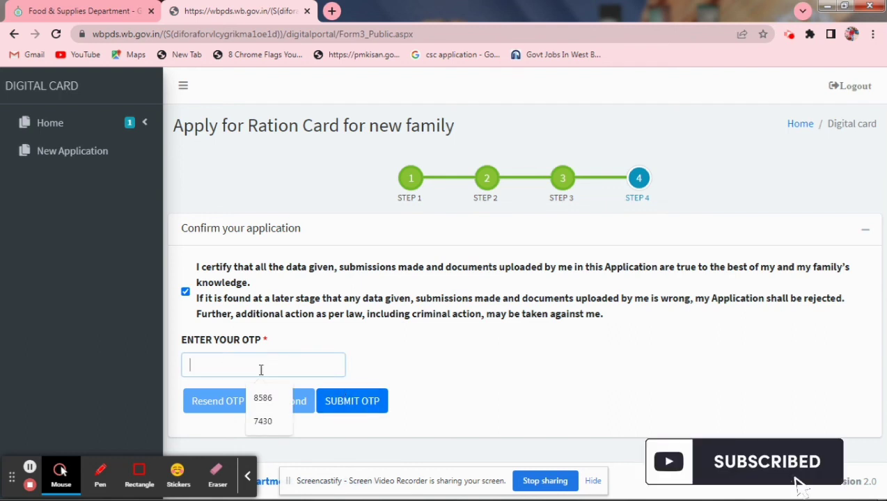
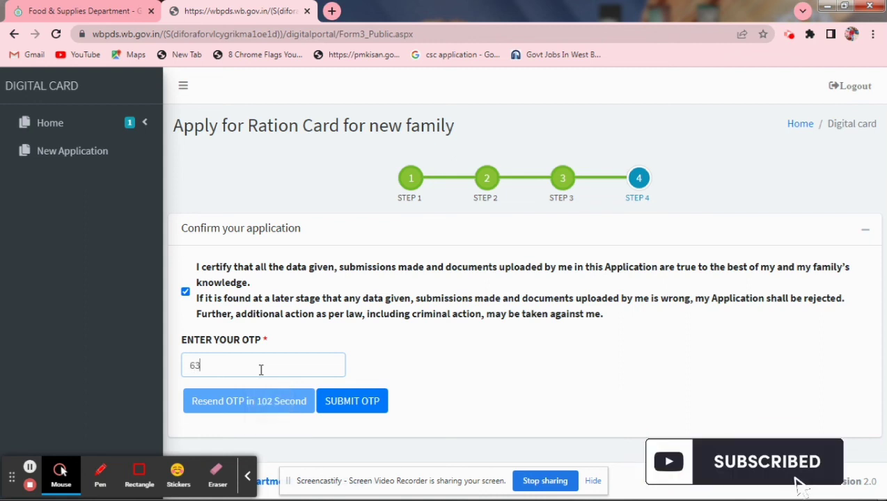
{"action": "left_click", "coordinate": [347, 404]}
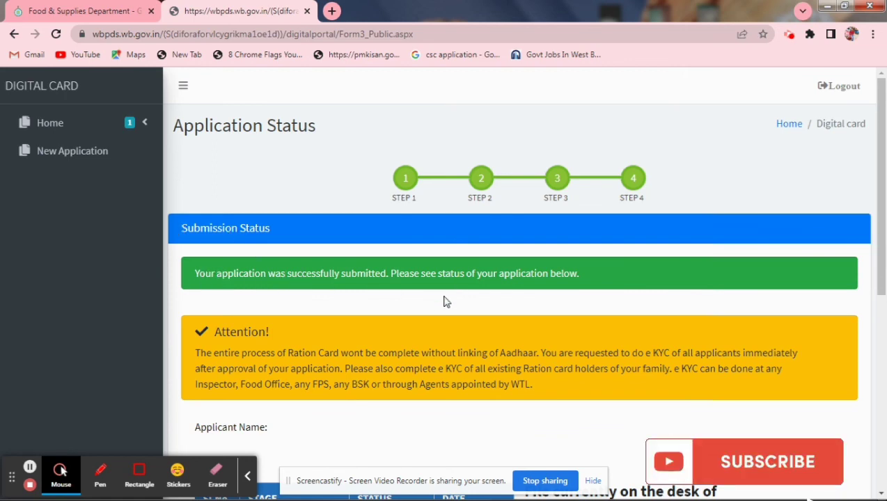
{"action": "scroll", "coordinate": [319, 310], "scroll_direction": "down", "scroll_amount": 2}
{"action": "scroll", "coordinate": [319, 310], "scroll_direction": "down", "scroll_amount": 3}
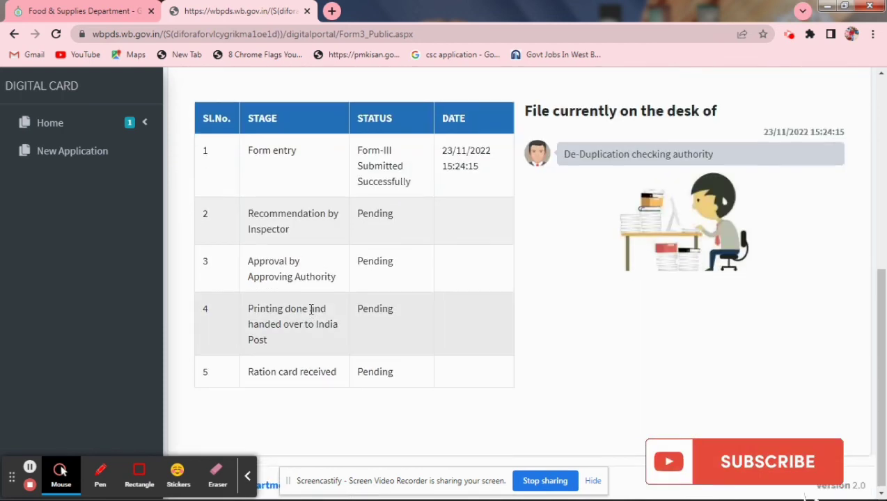
{"action": "scroll", "coordinate": [311, 313], "scroll_direction": "up", "scroll_amount": 3}
{"action": "scroll", "coordinate": [311, 315], "scroll_direction": "up", "scroll_amount": 3}
{"action": "scroll", "coordinate": [309, 312], "scroll_direction": "down", "scroll_amount": 5}
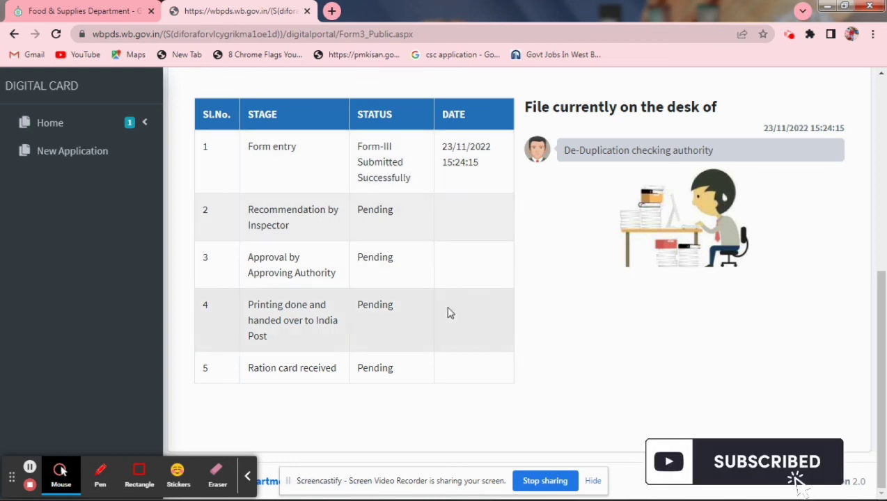
{"action": "scroll", "coordinate": [439, 383], "scroll_direction": "up", "scroll_amount": 5}
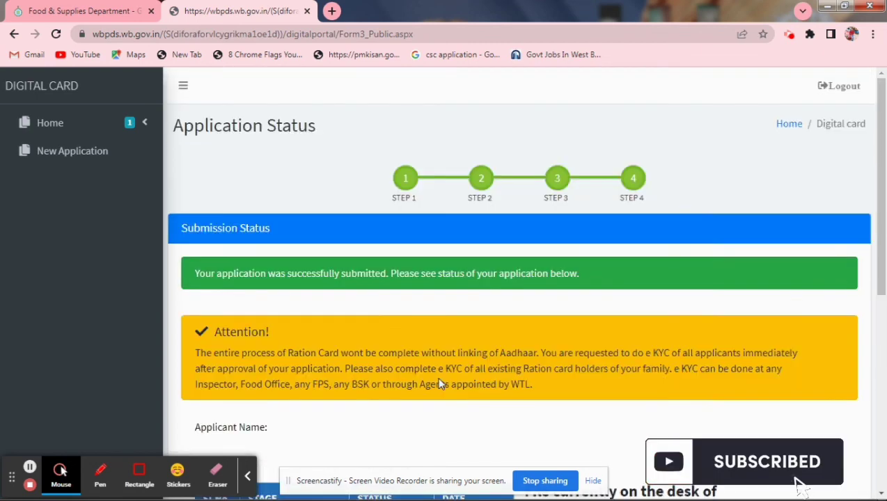
{"action": "scroll", "coordinate": [438, 383], "scroll_direction": "down", "scroll_amount": 2}
{"action": "scroll", "coordinate": [437, 380], "scroll_direction": "up", "scroll_amount": 2}
{"action": "scroll", "coordinate": [491, 369], "scroll_direction": "down", "scroll_amount": 5}
{"action": "scroll", "coordinate": [491, 372], "scroll_direction": "up", "scroll_amount": 5}
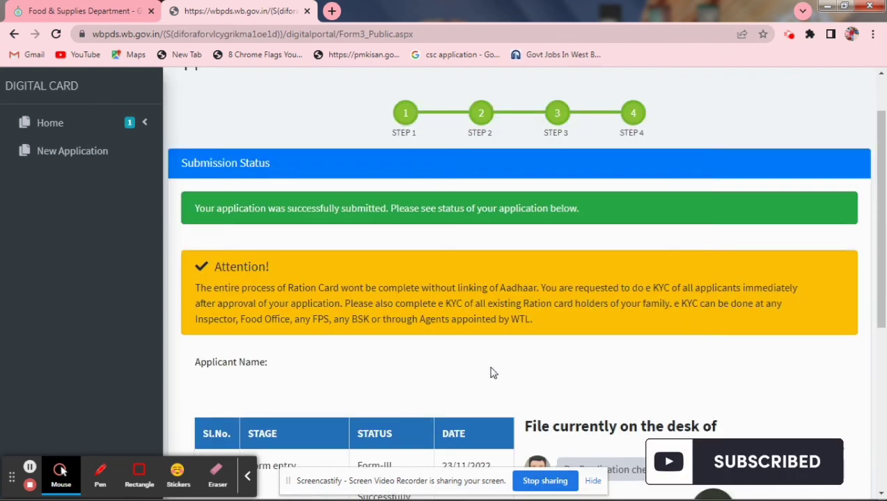
{"action": "scroll", "coordinate": [485, 368], "scroll_direction": "down", "scroll_amount": 3}
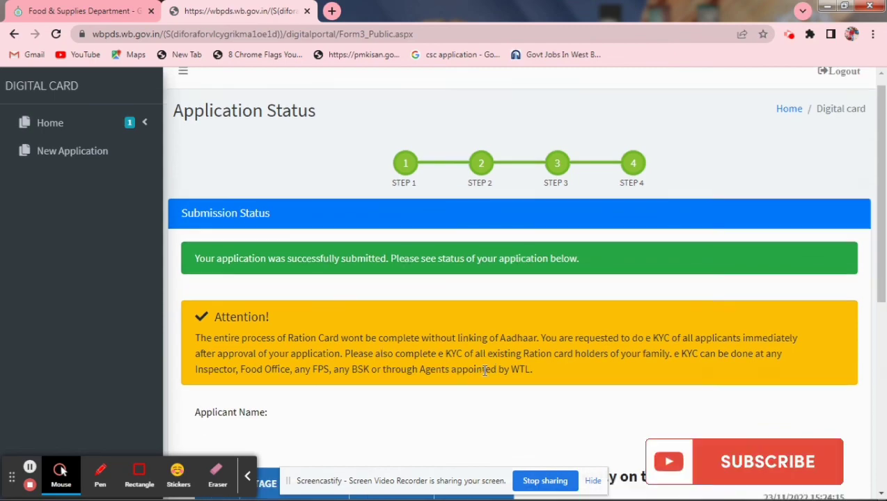
{"action": "scroll", "coordinate": [487, 370], "scroll_direction": "up", "scroll_amount": 3}
{"action": "scroll", "coordinate": [488, 369], "scroll_direction": "down", "scroll_amount": 3}
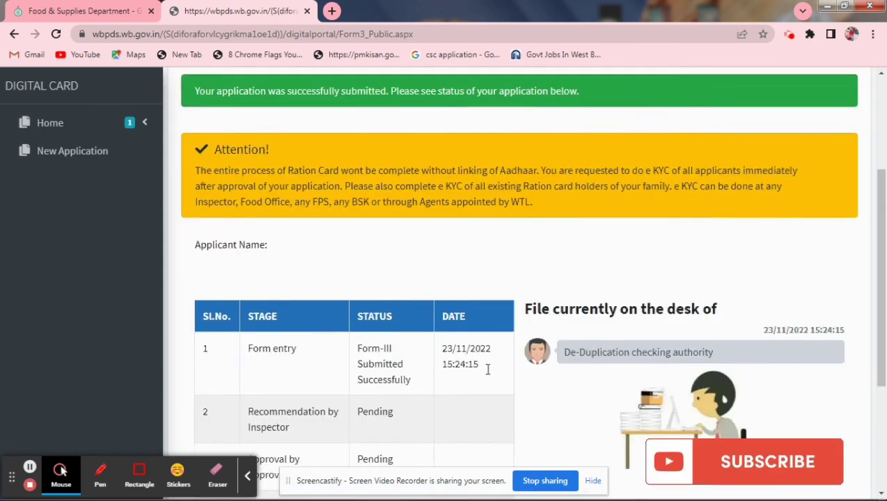